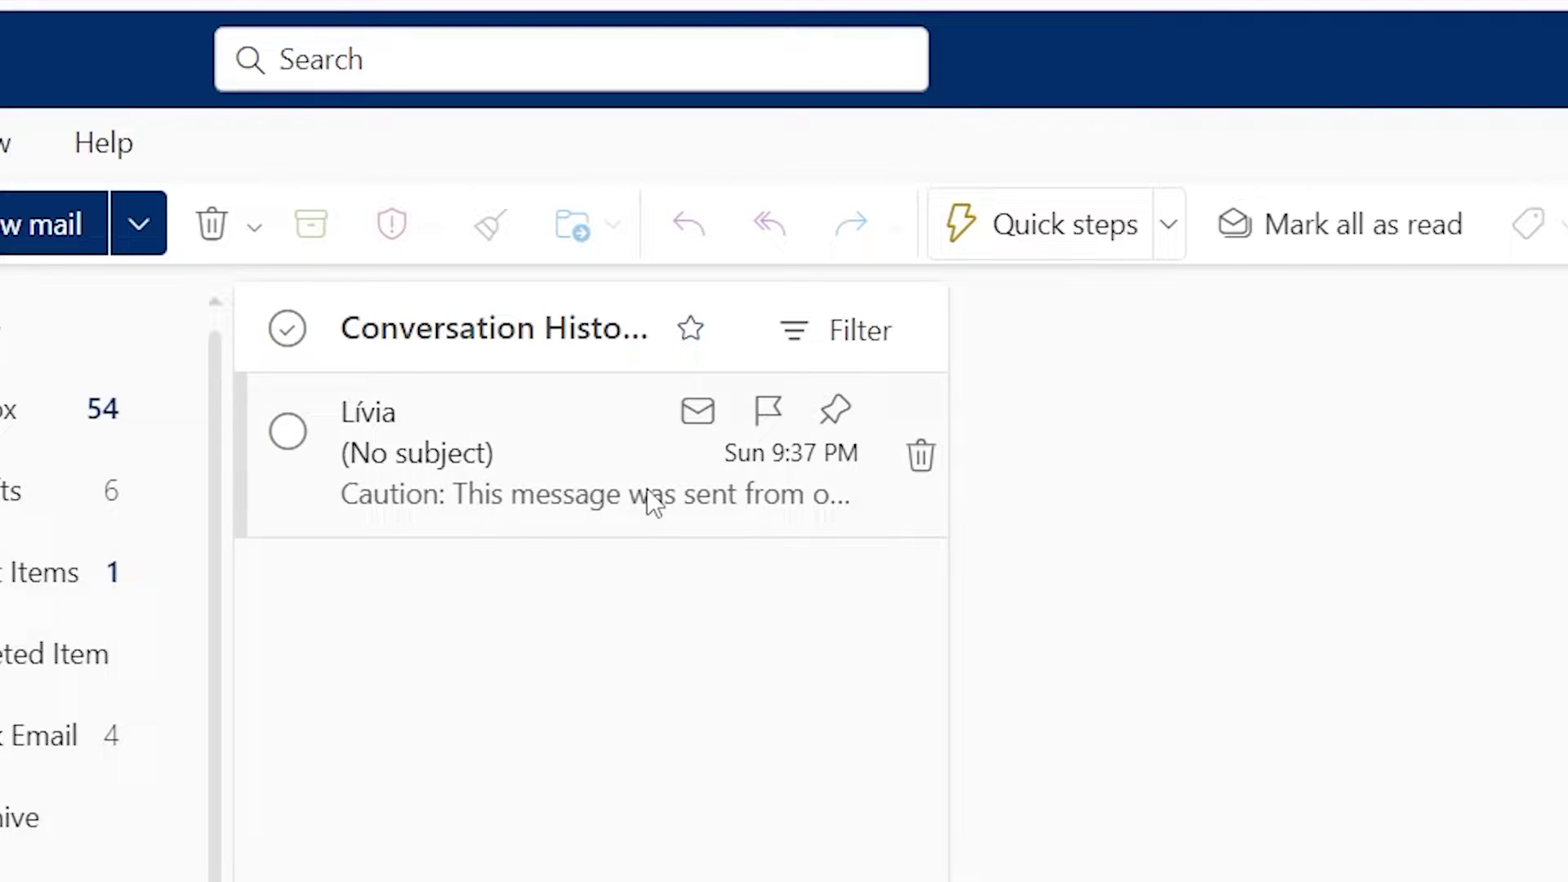
# Open the subject-less message in Conversation History and delete it
pyautogui.click(685, 487)
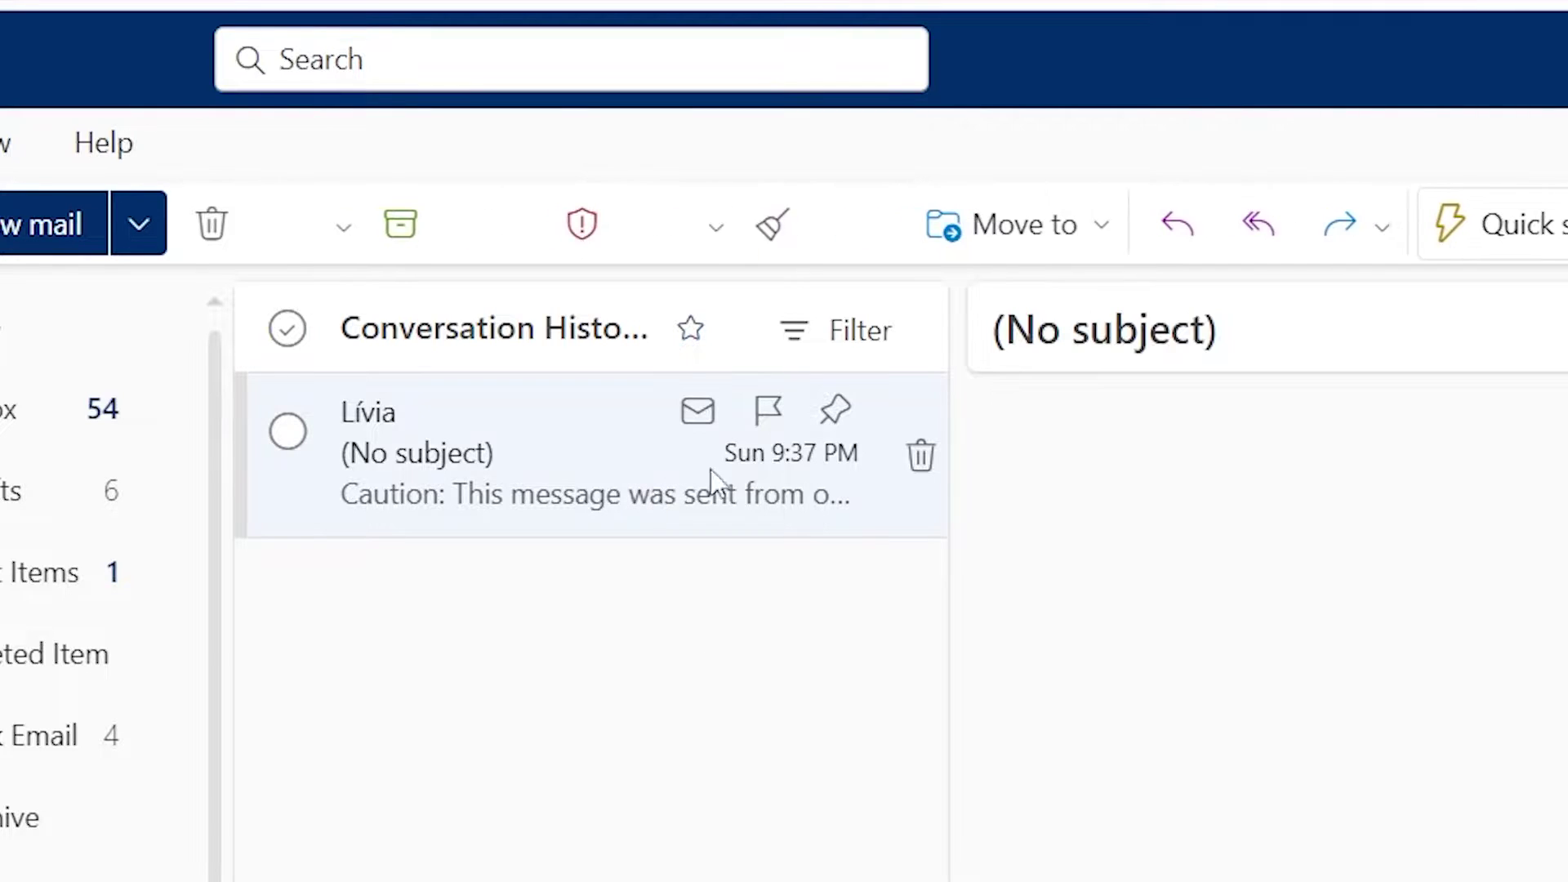
pyautogui.click(922, 457)
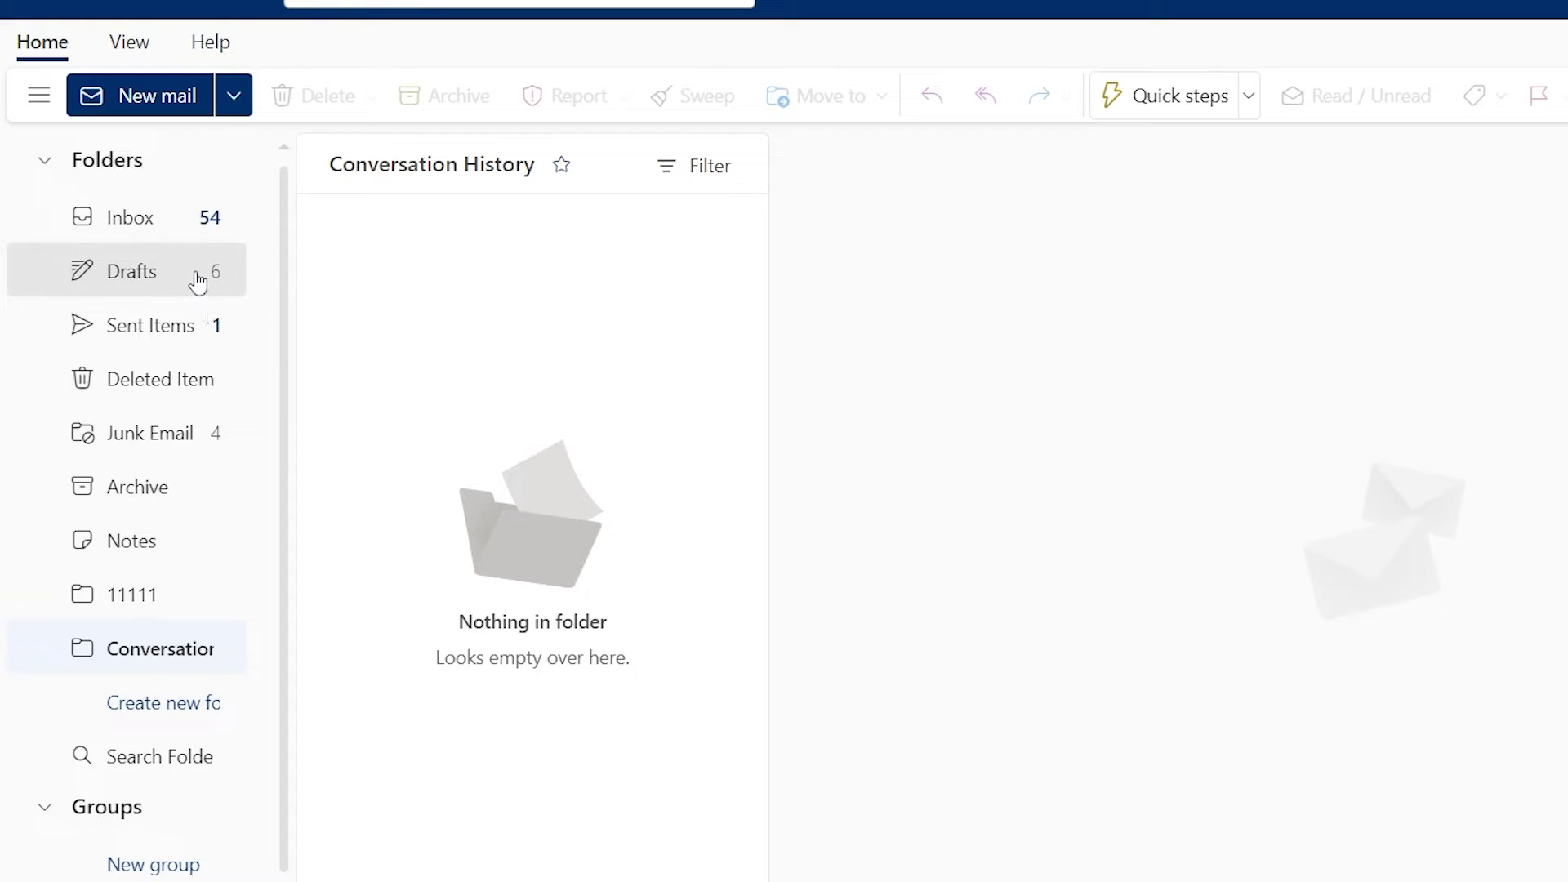
# Send today's draft from Drafts with a recipient added and no subject
pyautogui.click(196, 279)
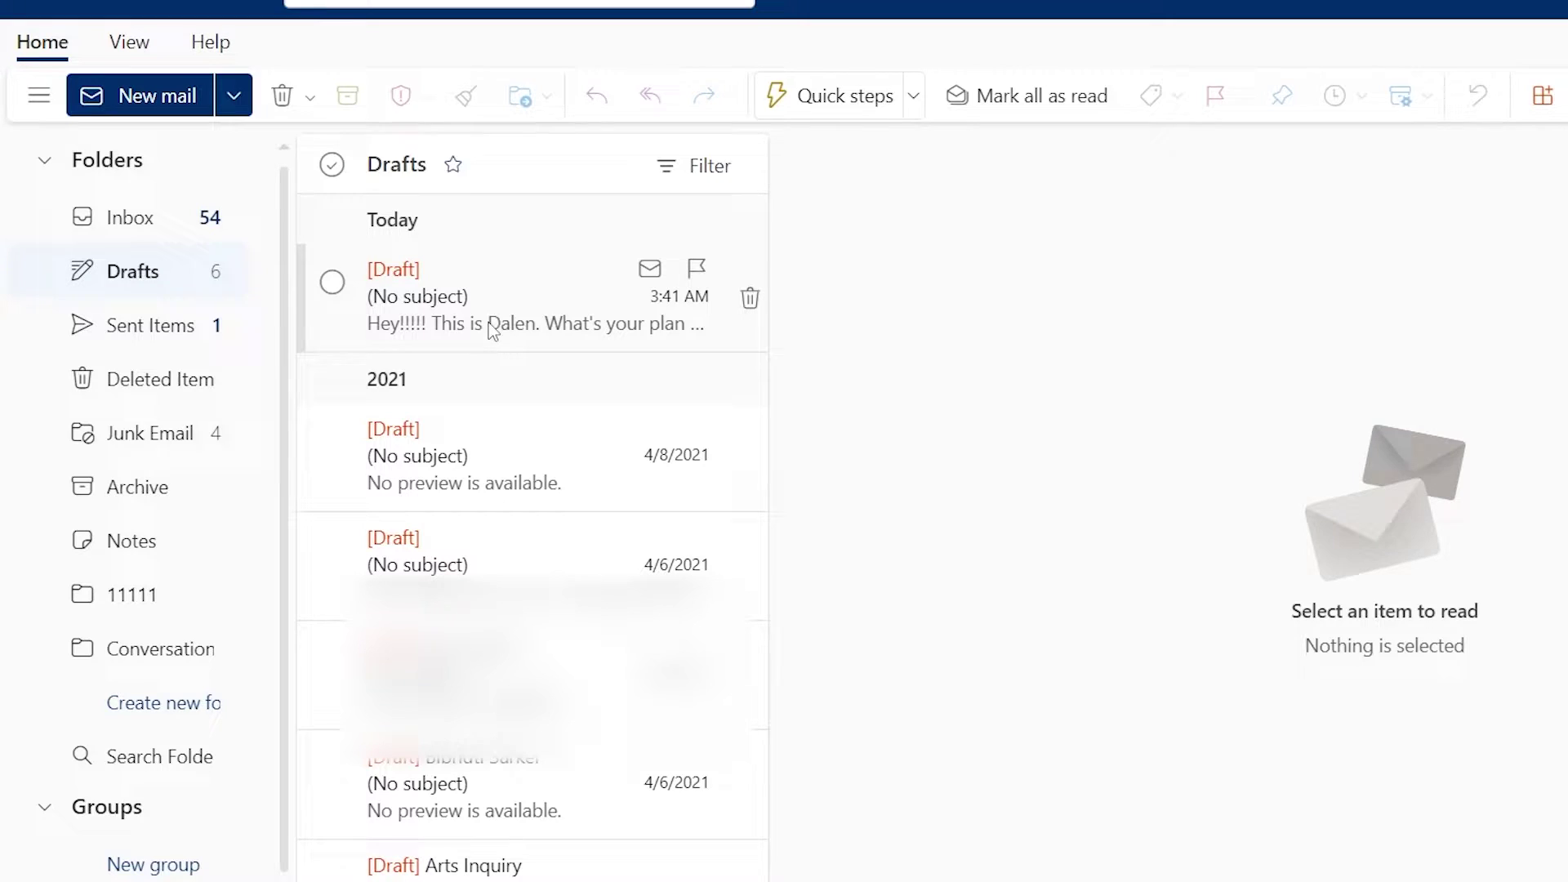
pyautogui.click(489, 331)
pyautogui.click(977, 248)
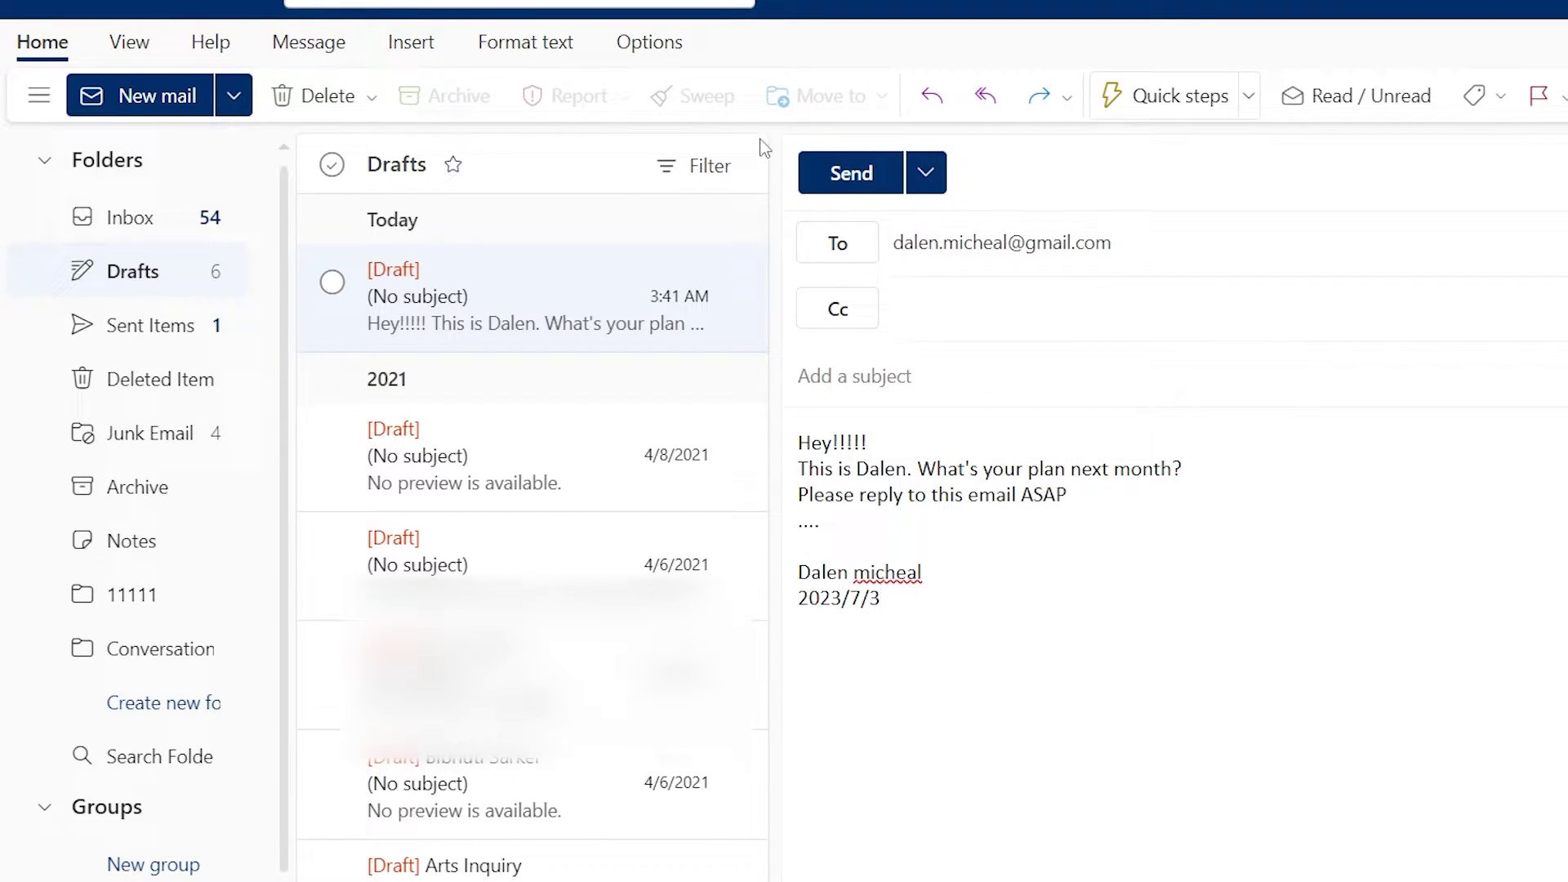
pyautogui.click(845, 174)
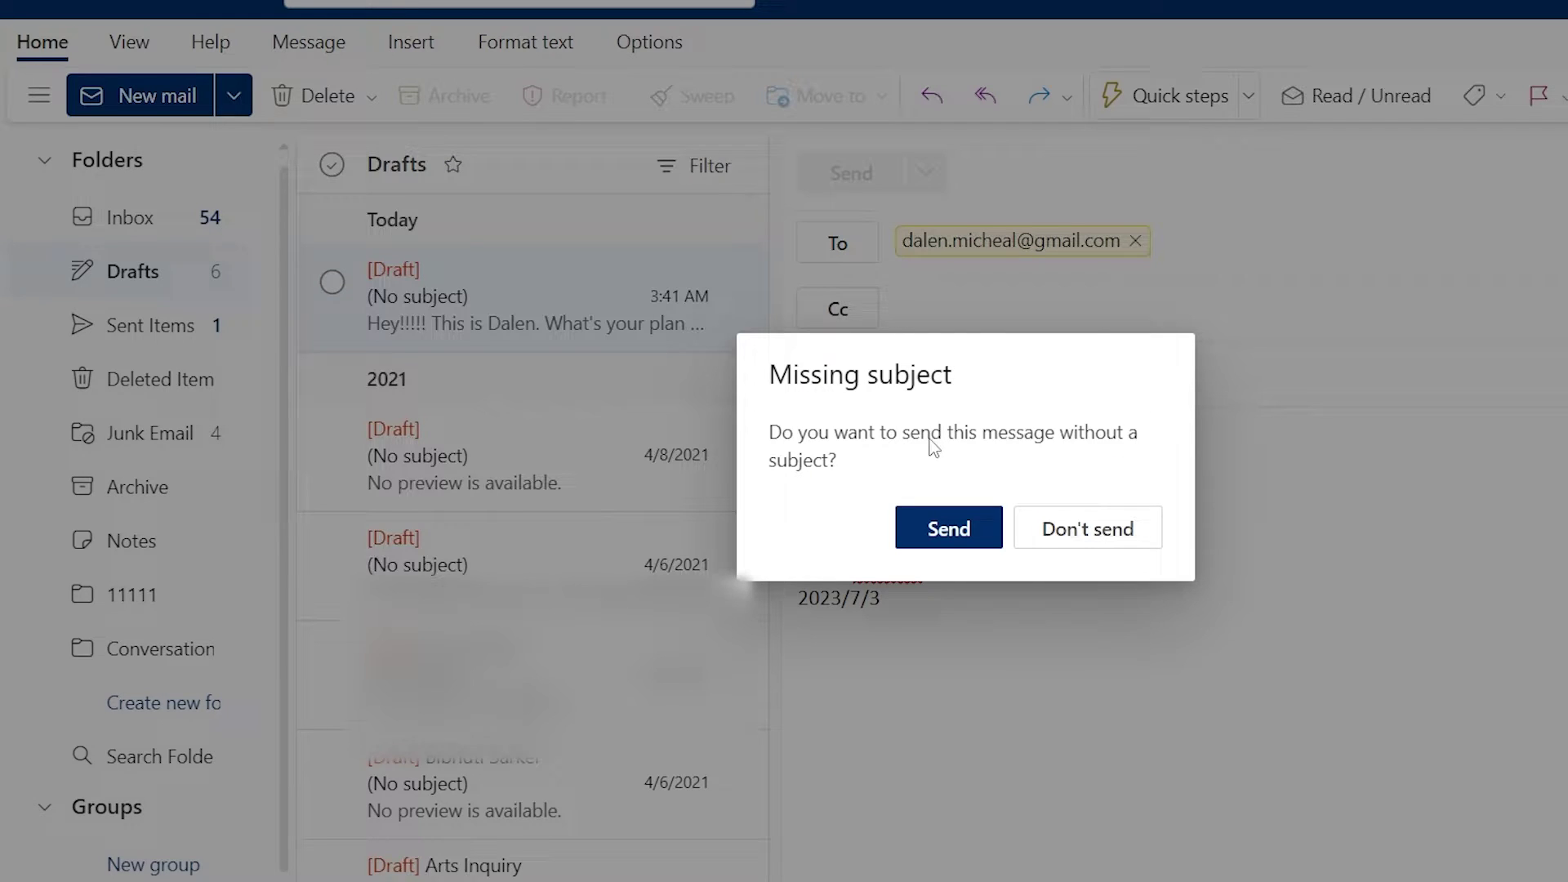
pyautogui.click(959, 535)
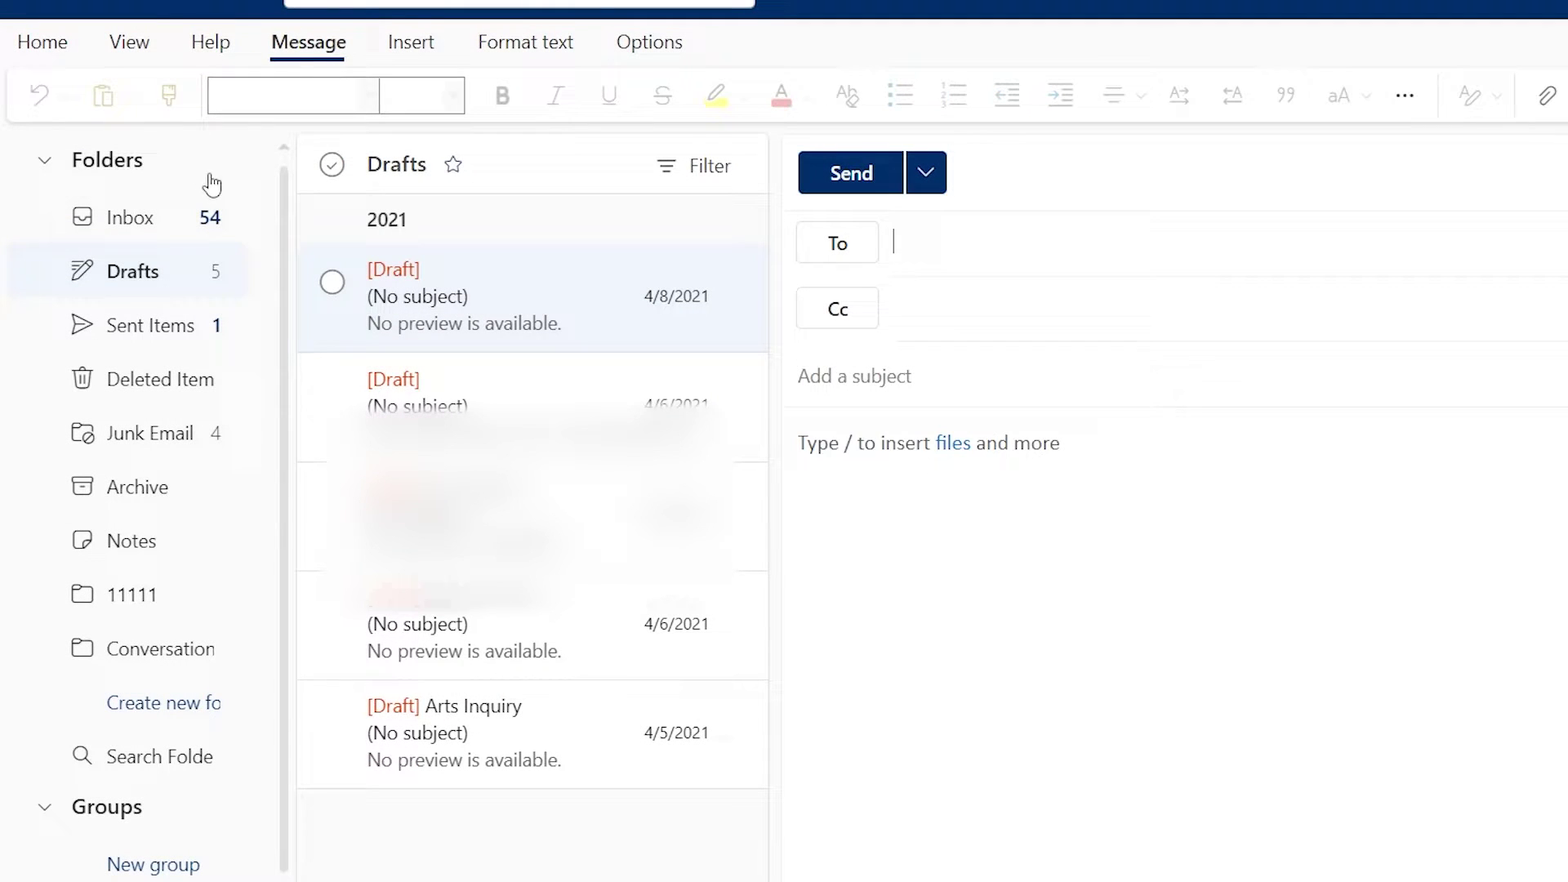
# Write a new message of random capitals and reopen its auto-saved draft from Drafts
pyautogui.click(1016, 452)
pyautogui.write('SDSDSDSADMJJXNHSHADIOHFONFOLKNFAJ')
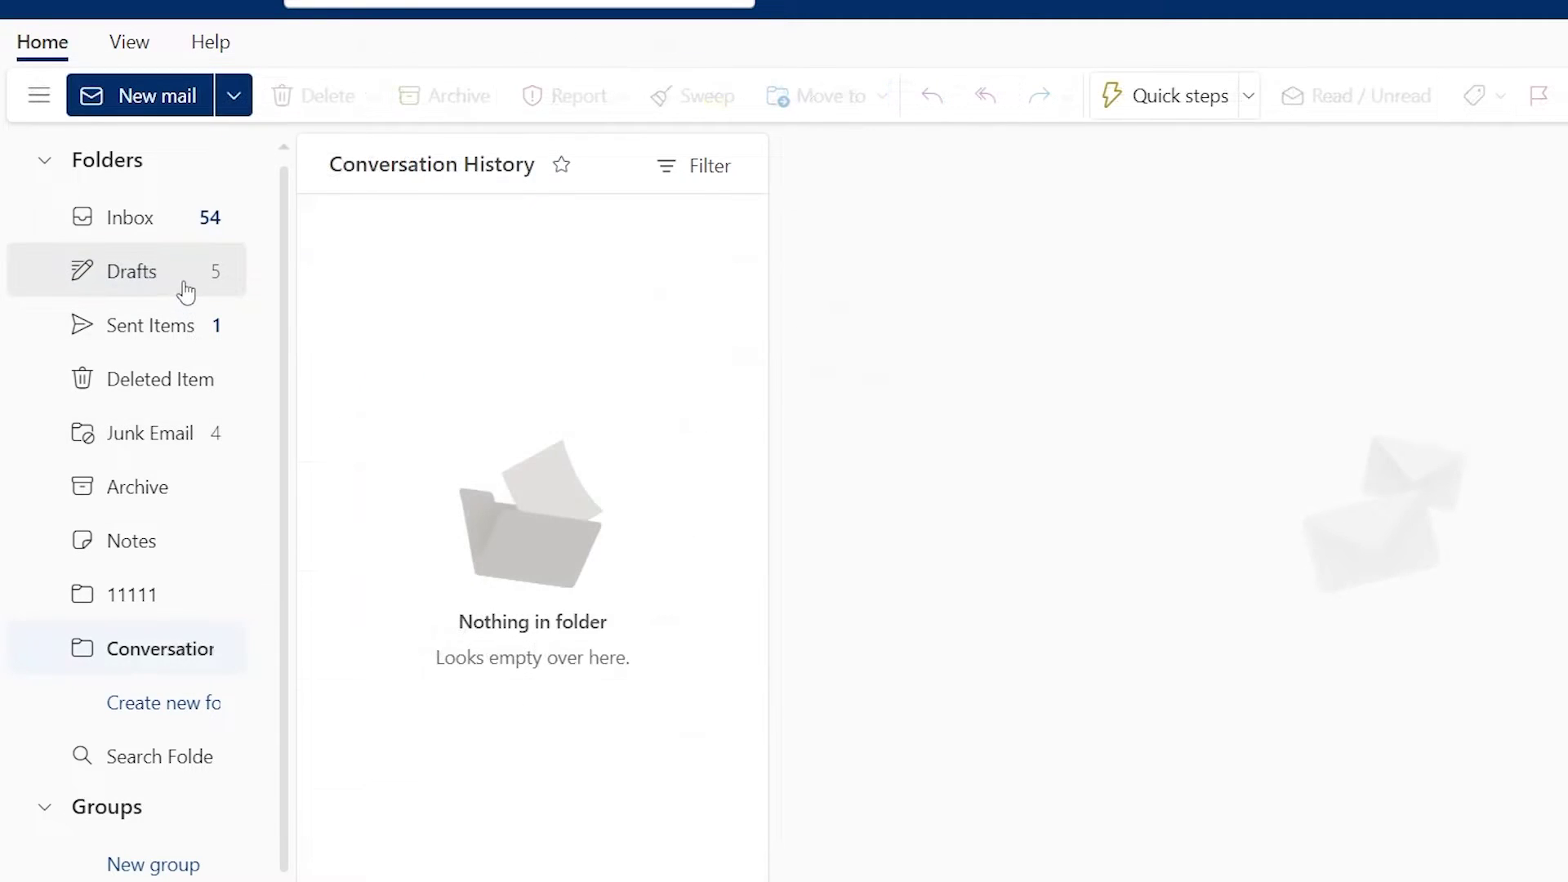
pyautogui.click(184, 285)
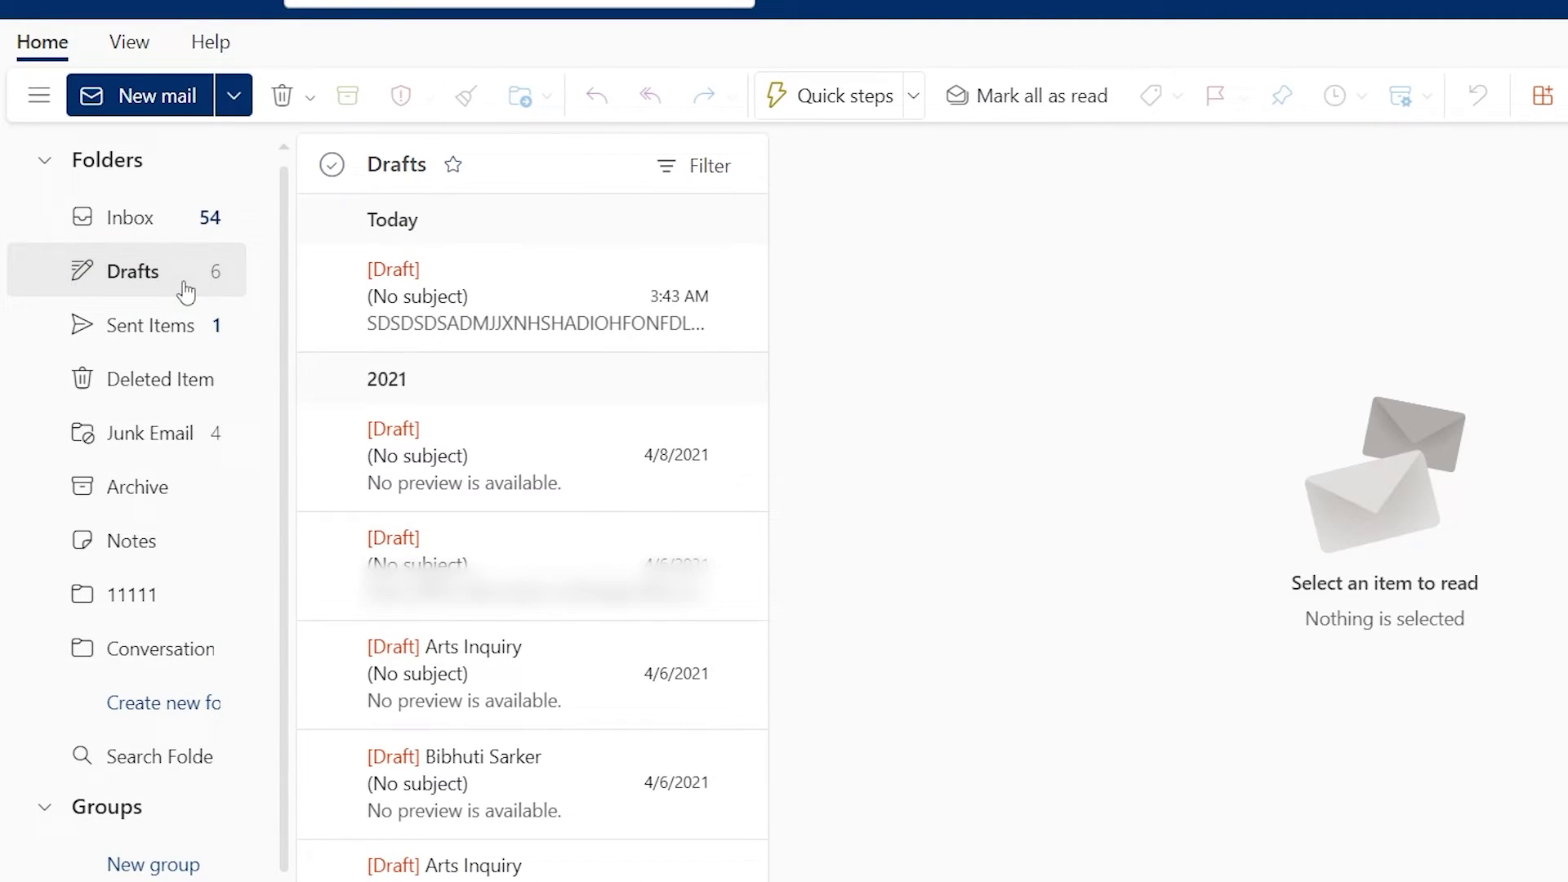
pyautogui.click(535, 332)
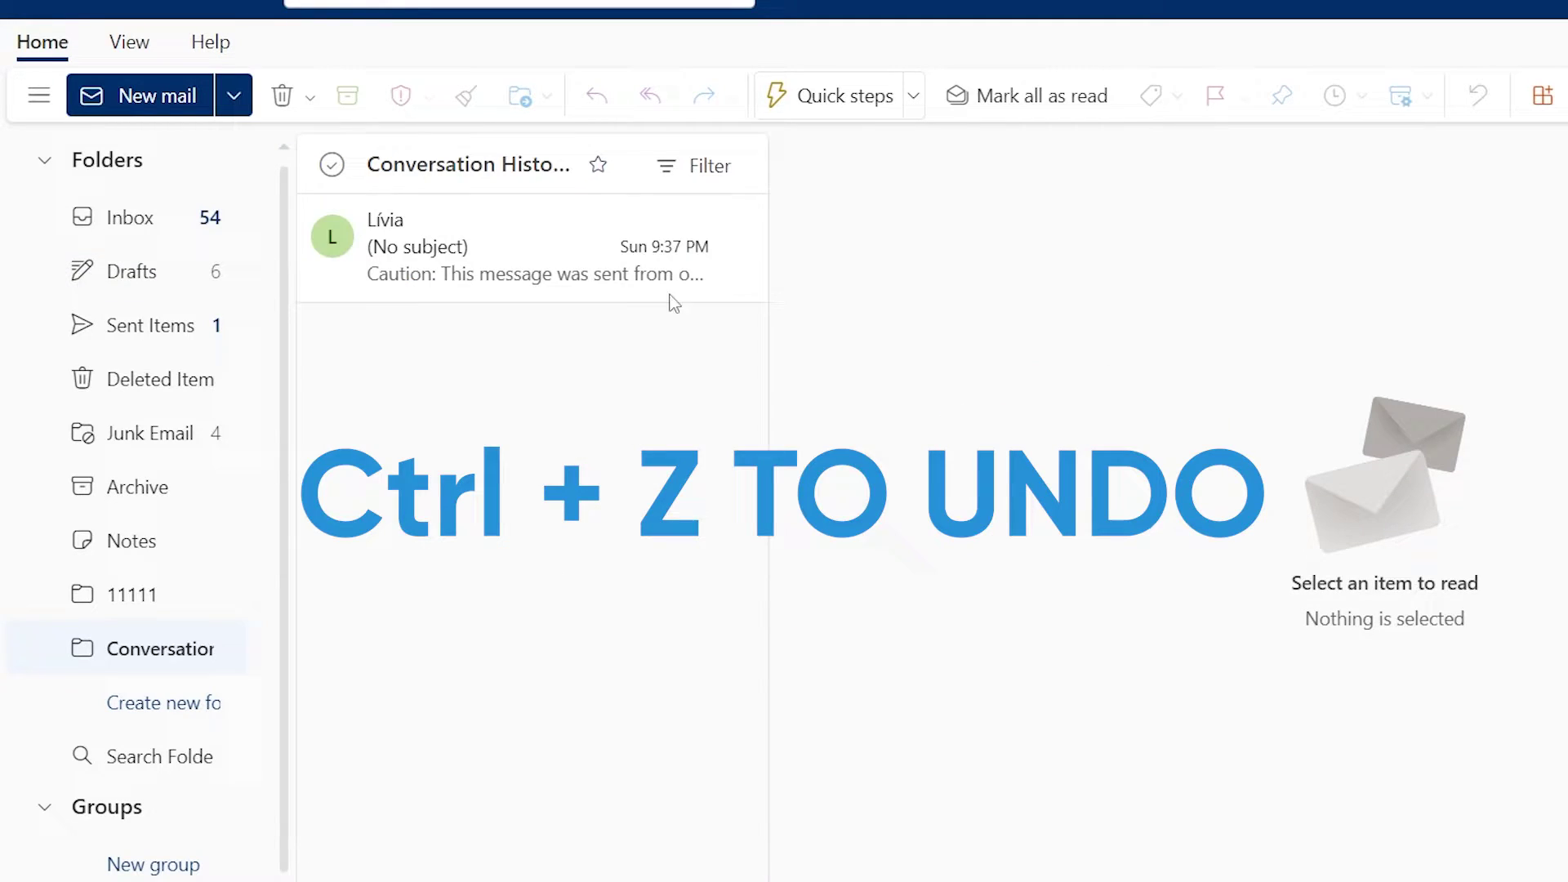
pyautogui.moveTo(535, 247)
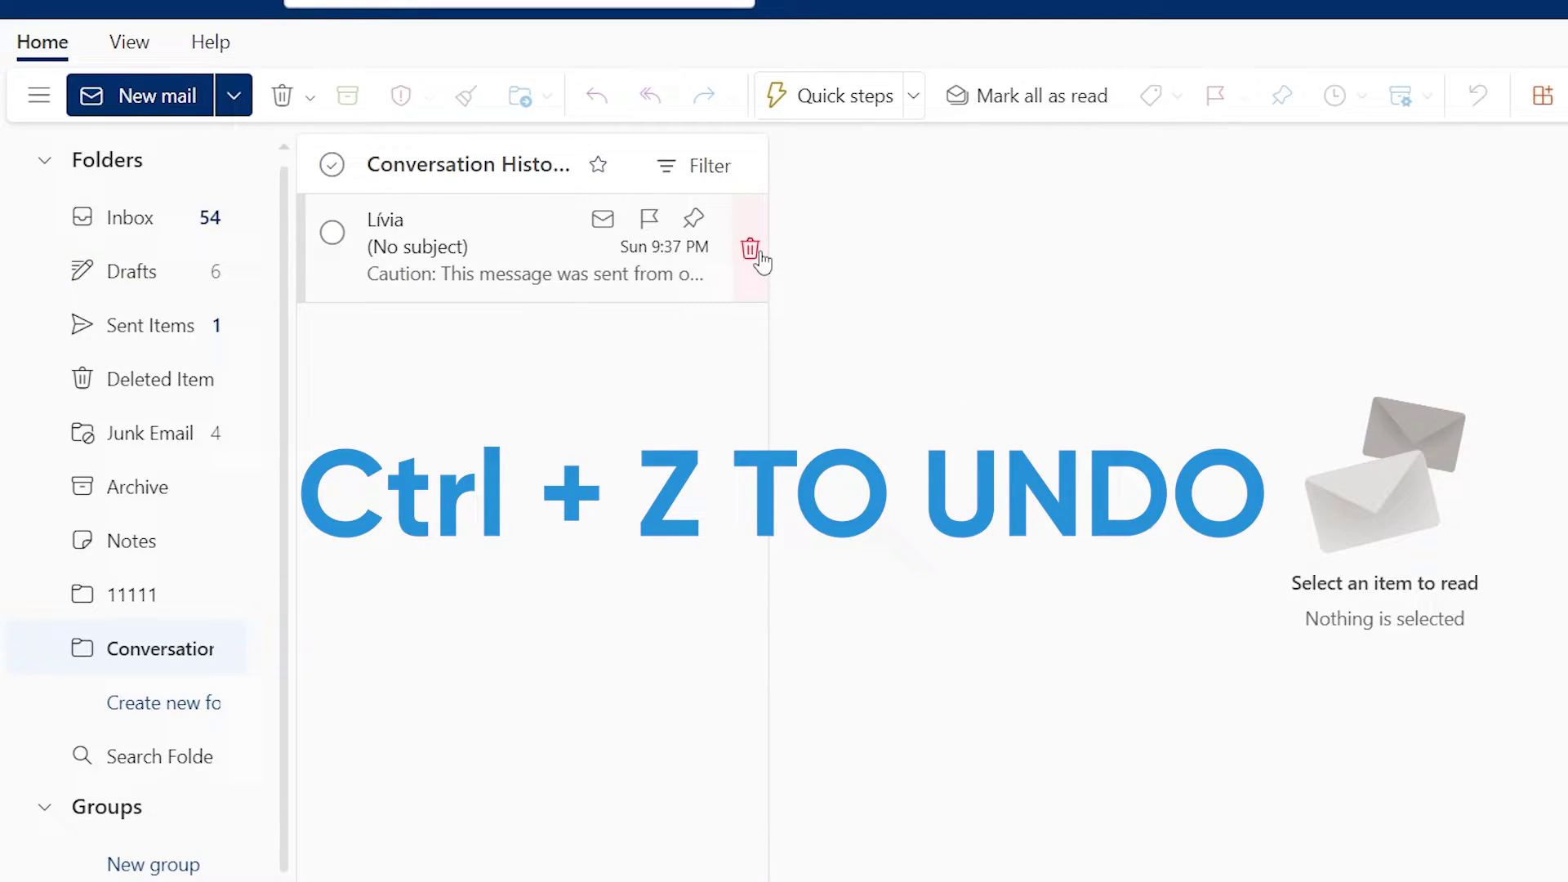
# Delete the Conversation History message, then undo the deletion with Ctrl+Z
pyautogui.click(751, 250)
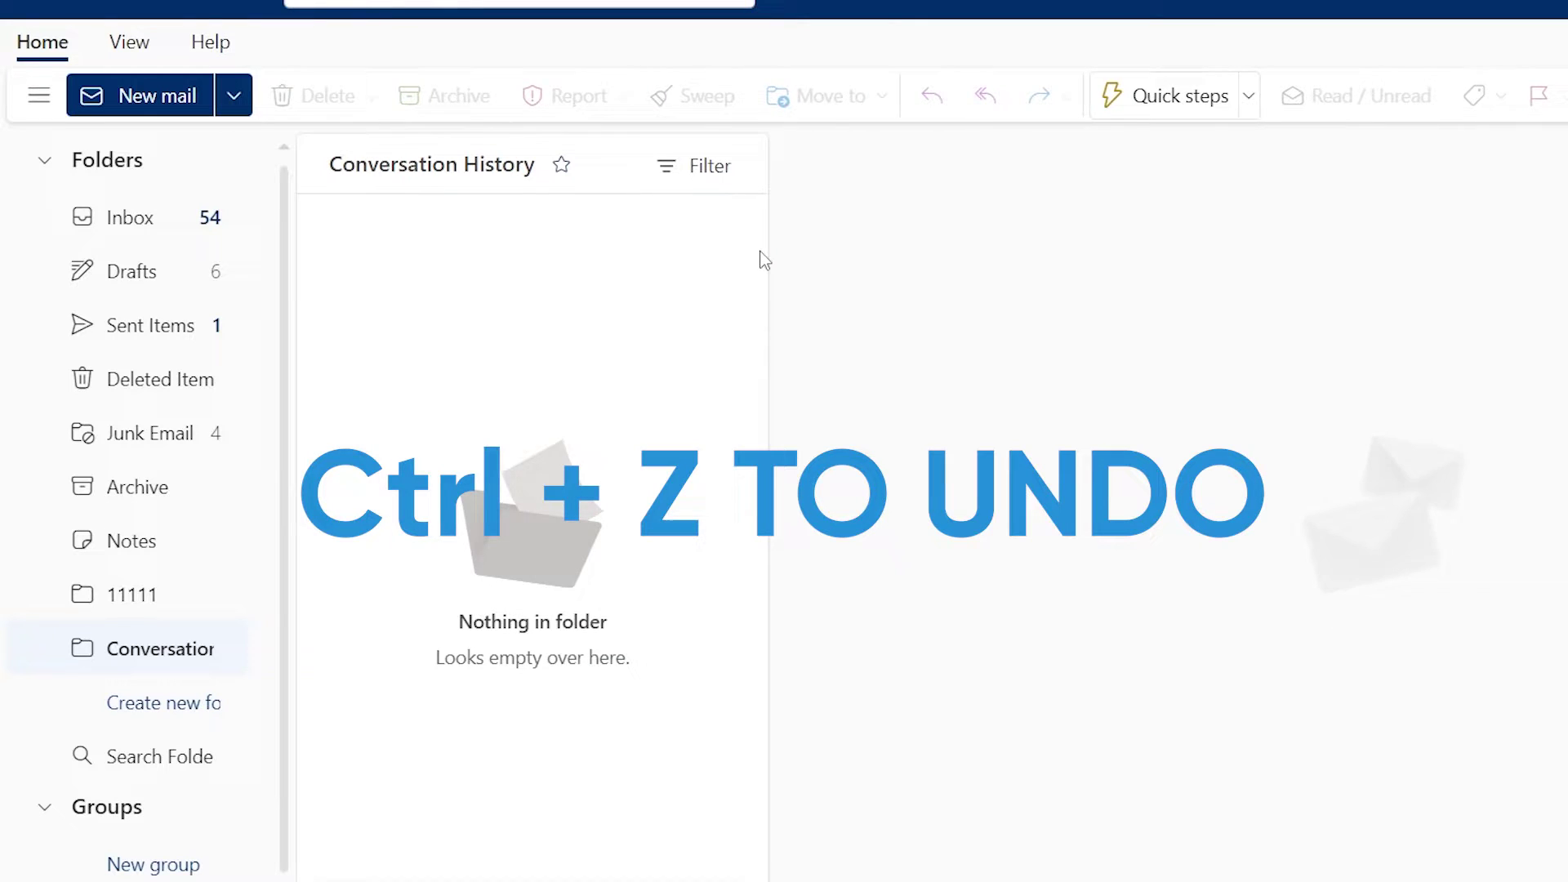
pyautogui.hotkey('ctrl', 'z')
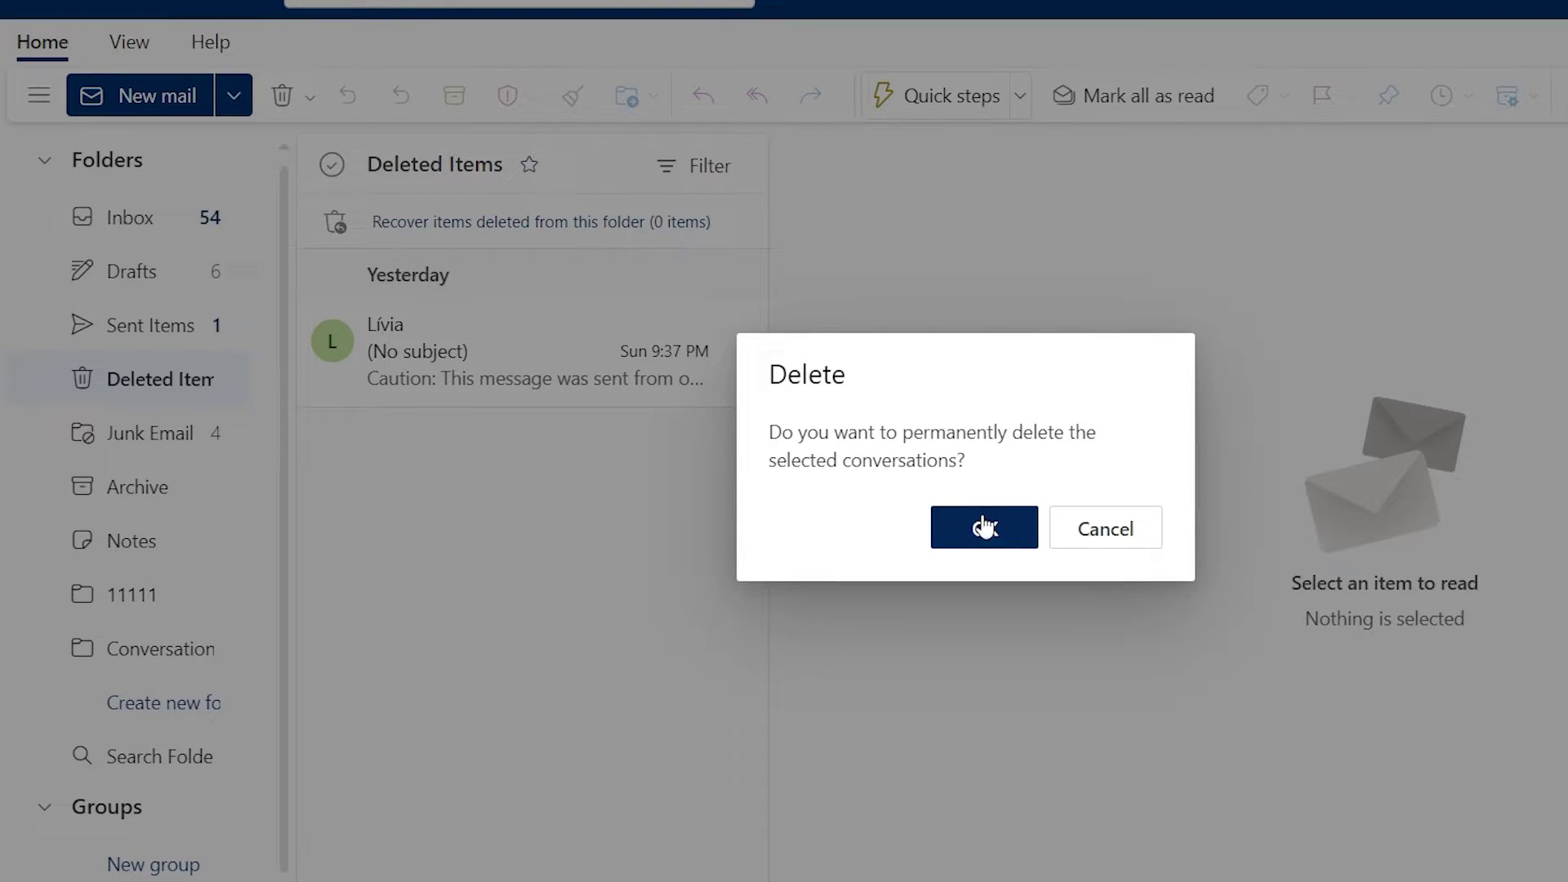
# Permanently delete the message, then restore it via 'Recover items deleted from this folder'
pyautogui.click(988, 527)
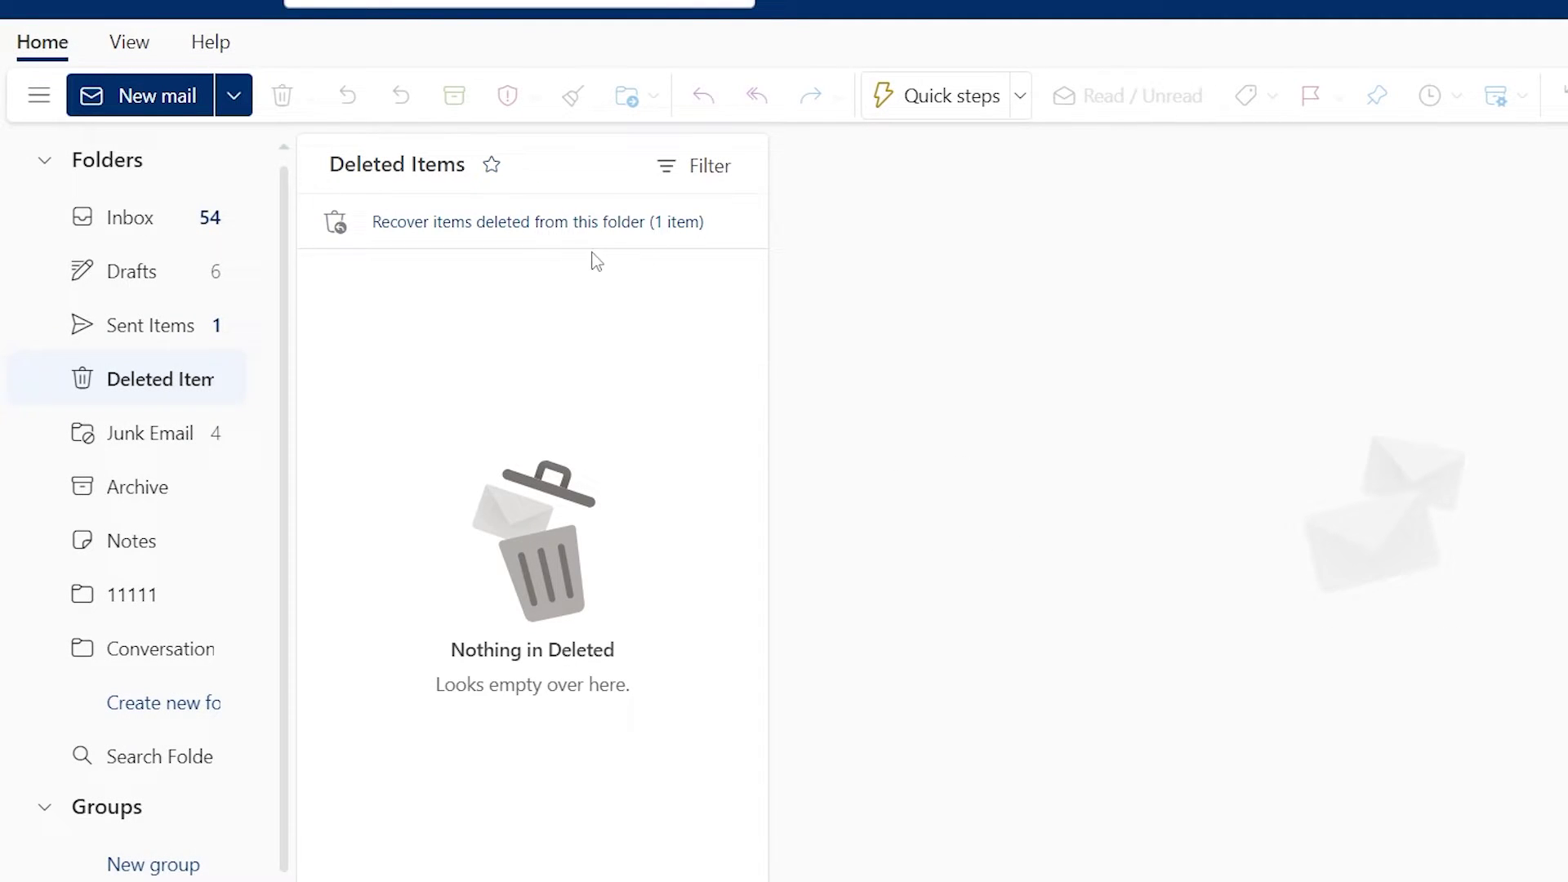
pyautogui.click(440, 240)
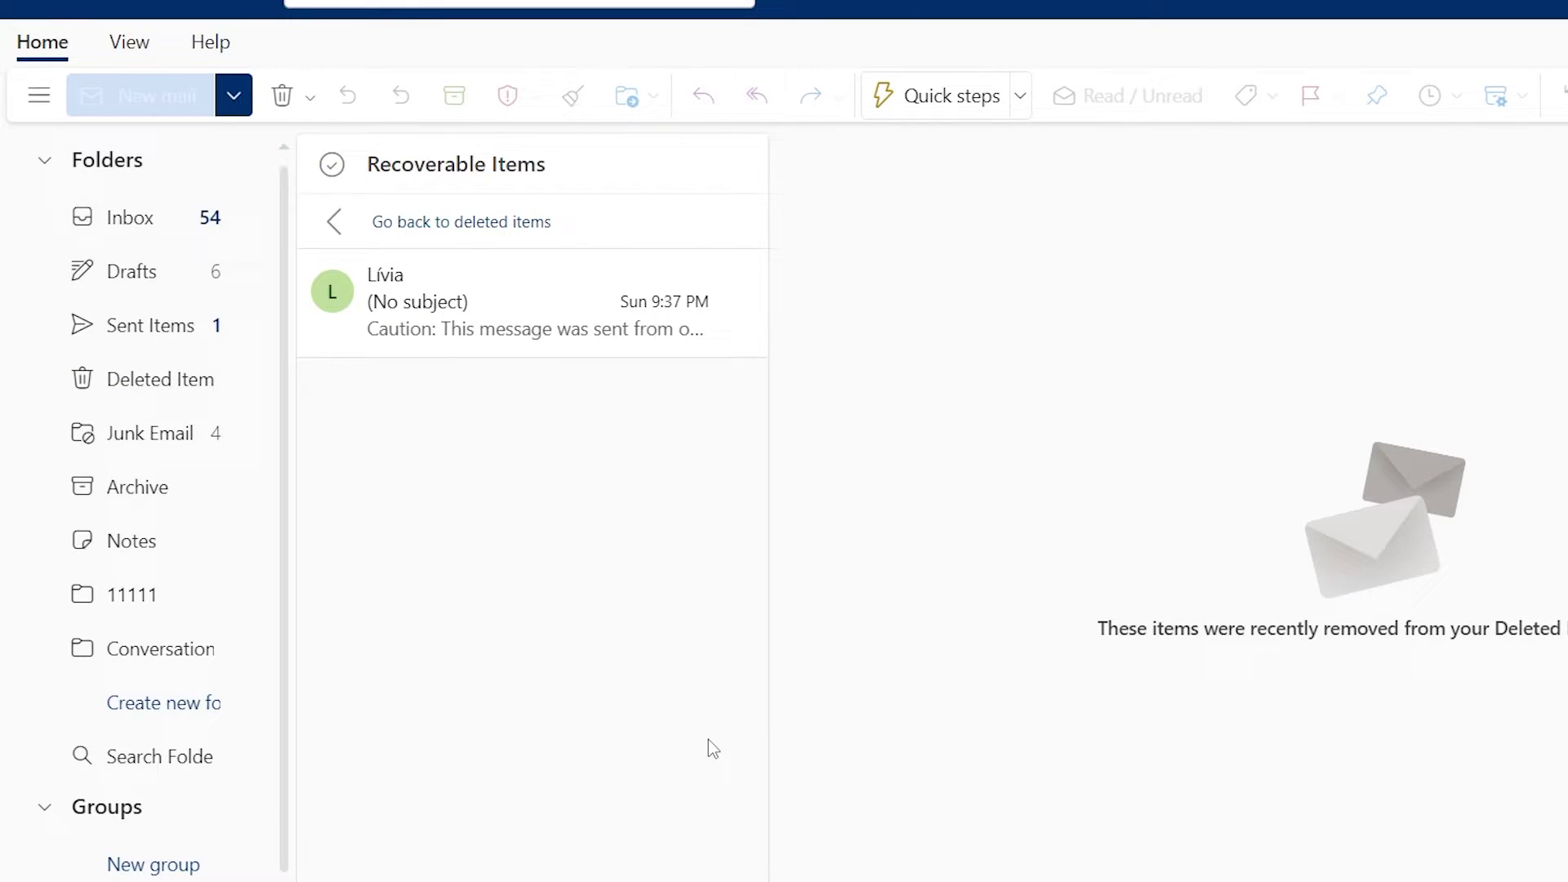
pyautogui.moveTo(532, 301)
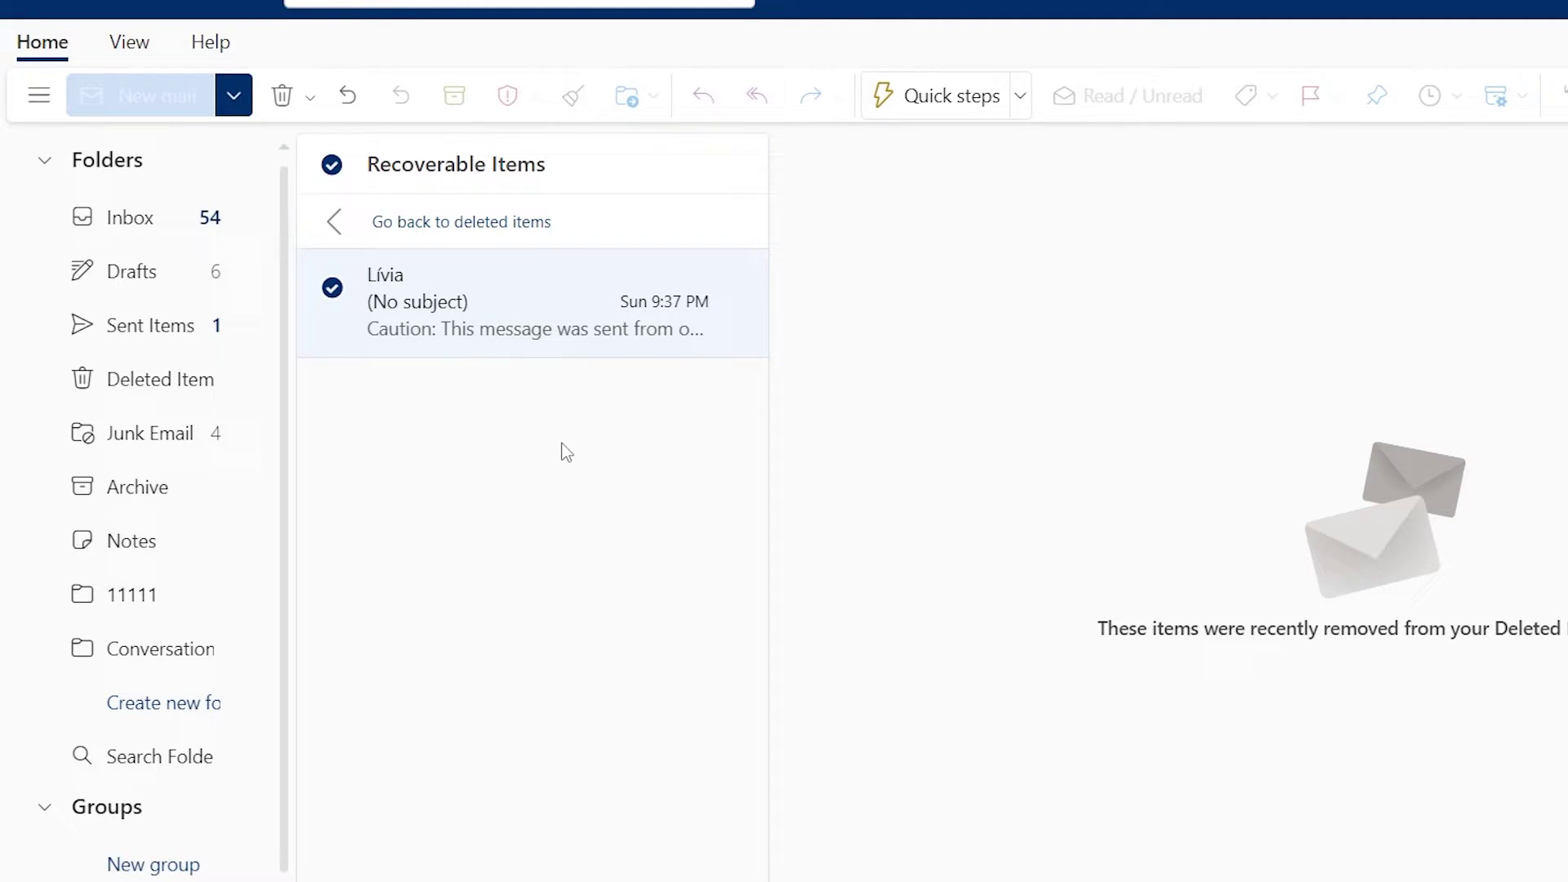
pyautogui.click(348, 96)
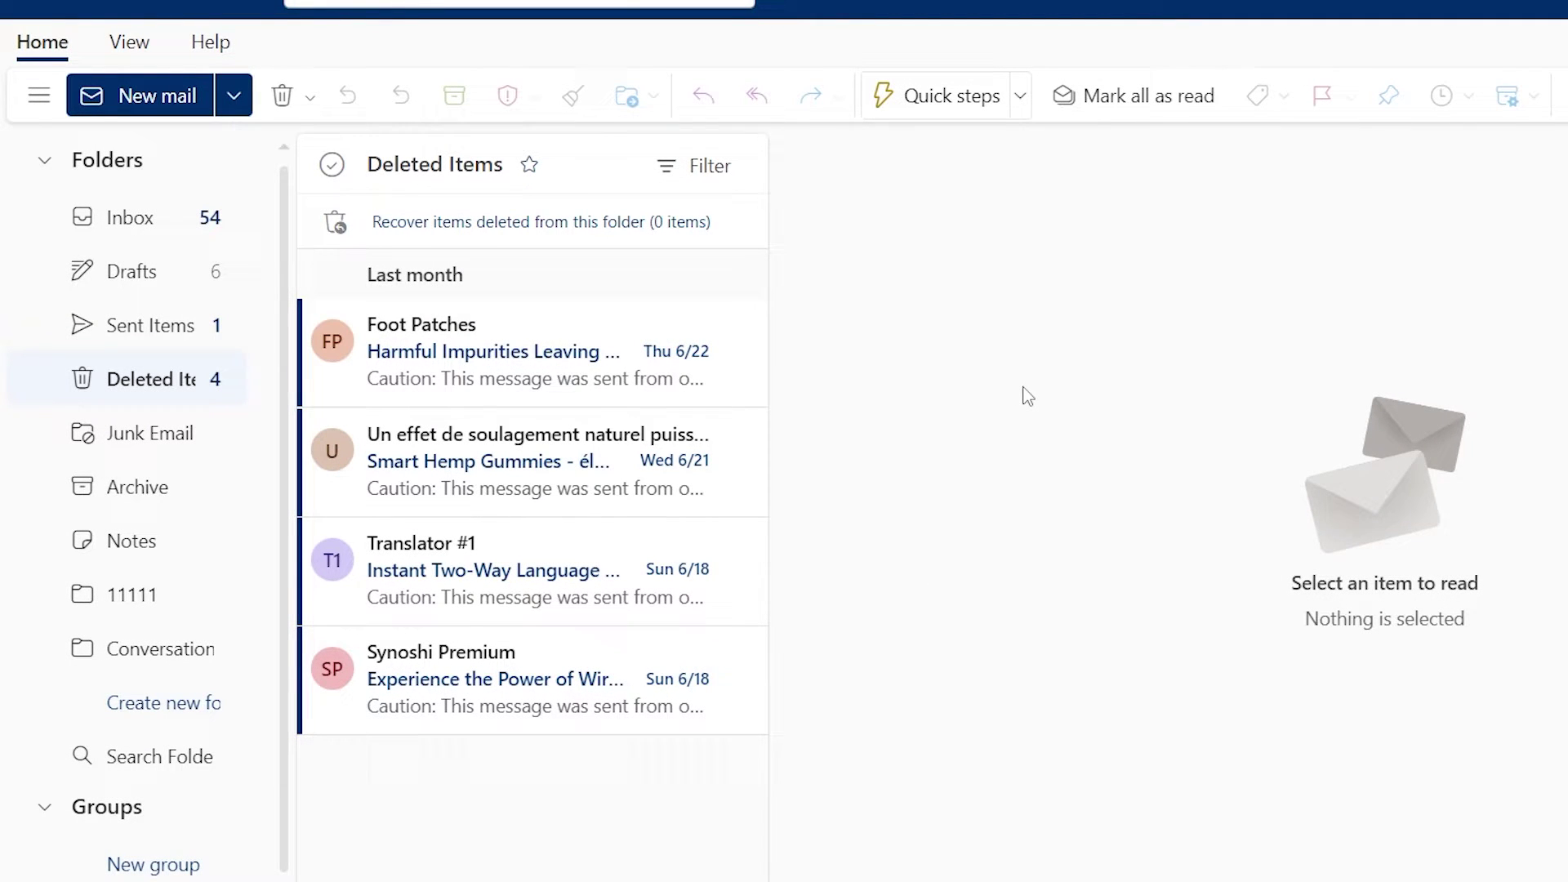
# Restore all four Deleted Items messages, Foot Patches through the last, and check Junk Email
pyautogui.click(338, 345)
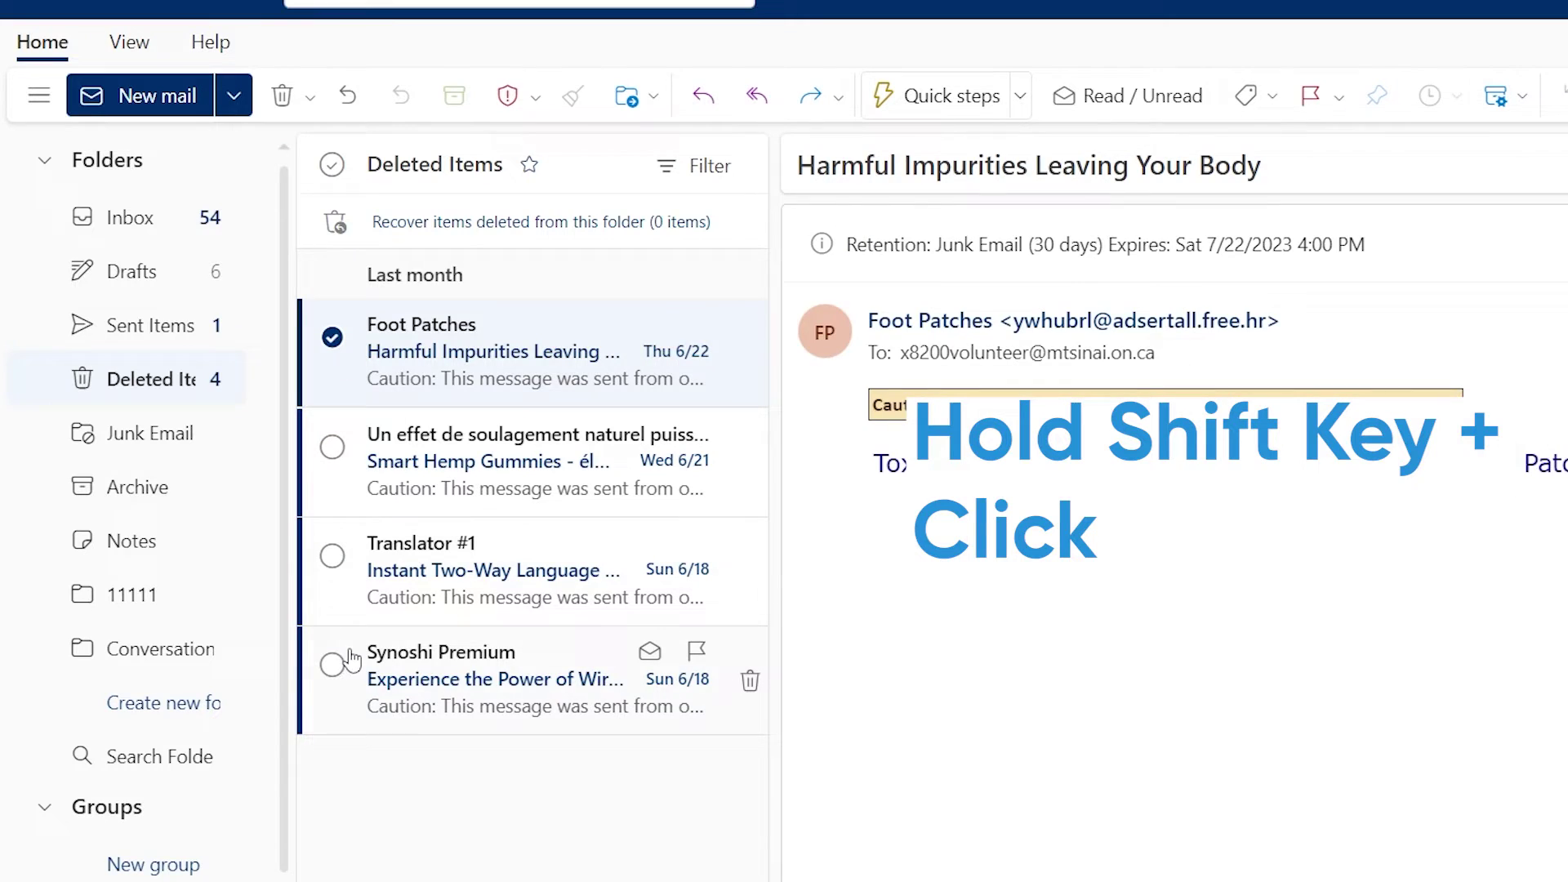
pyautogui.keyDown('shift'); pyautogui.click(339, 671); pyautogui.keyUp('shift')
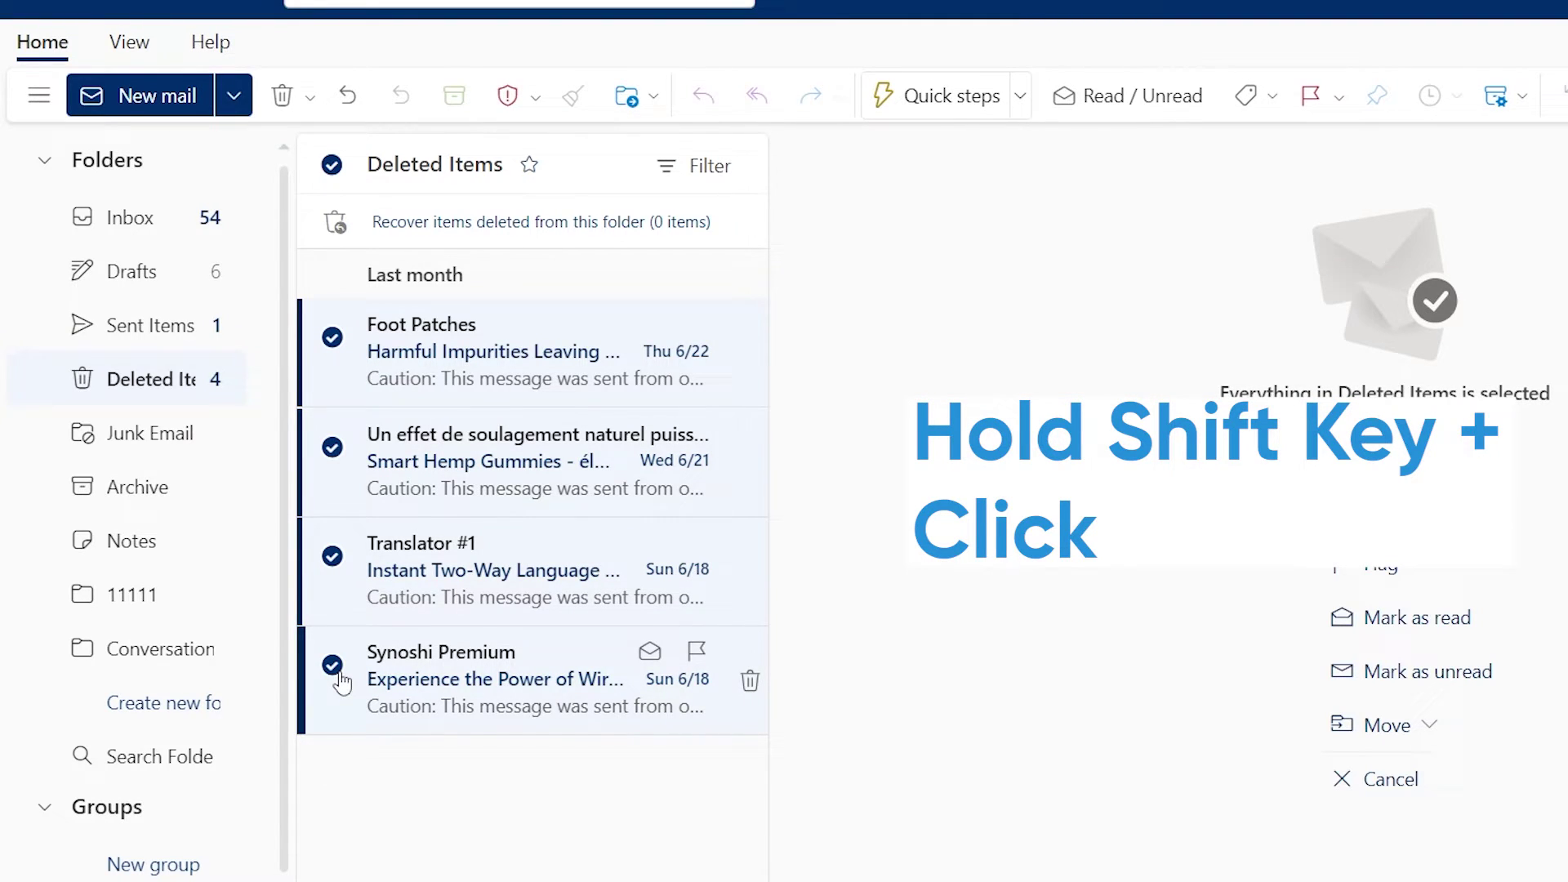
pyautogui.click(344, 98)
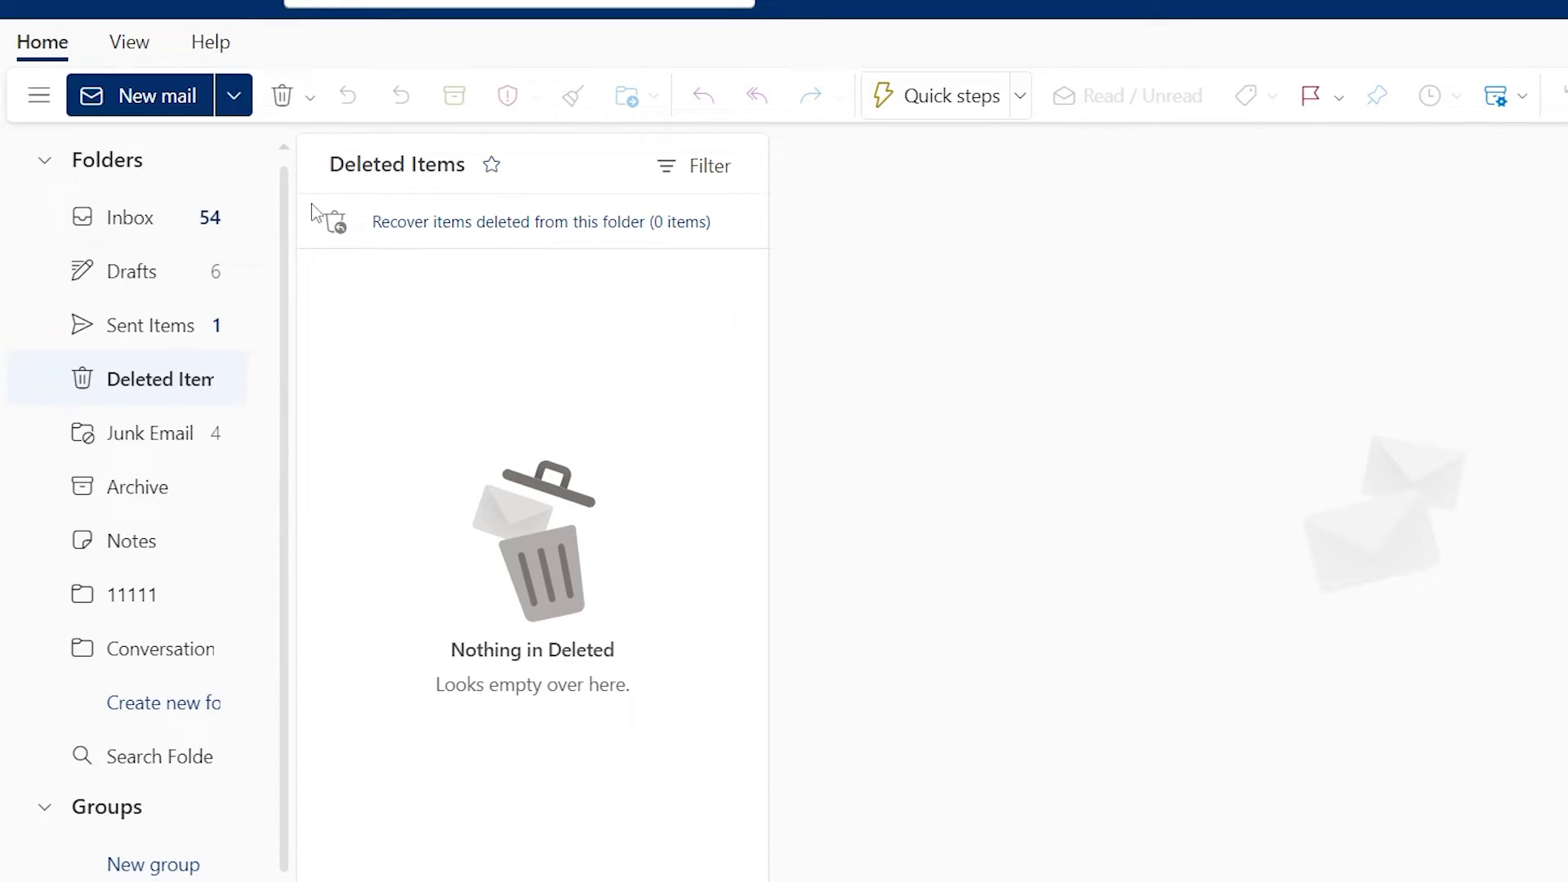
pyautogui.click(167, 450)
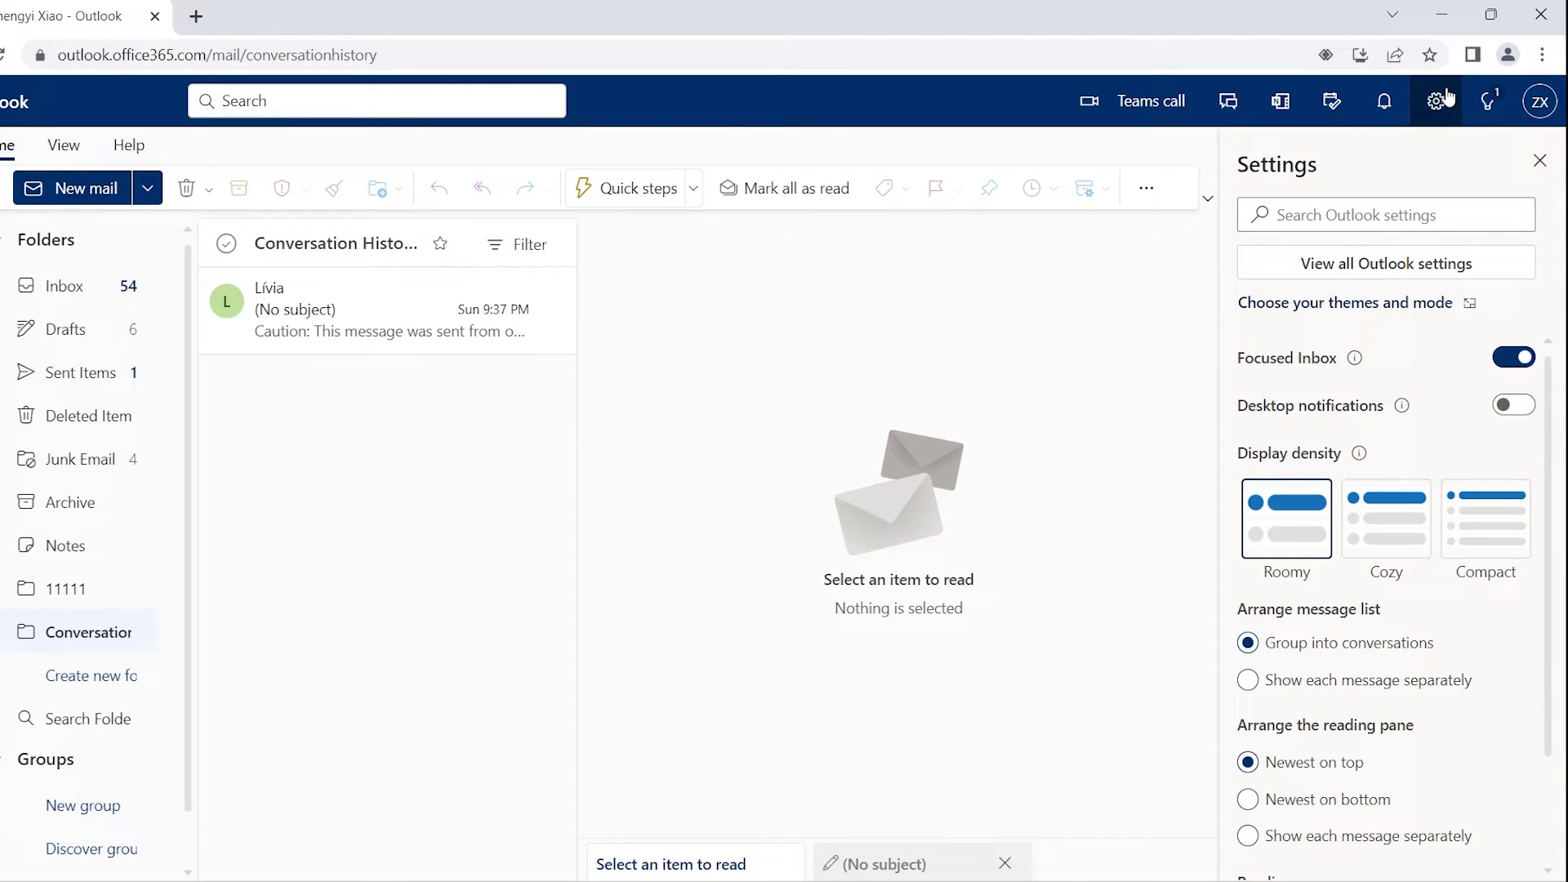
# Uncheck 'Empty my deleted items folder' in Mail > Message handling, then close Settings
pyautogui.click(1294, 276)
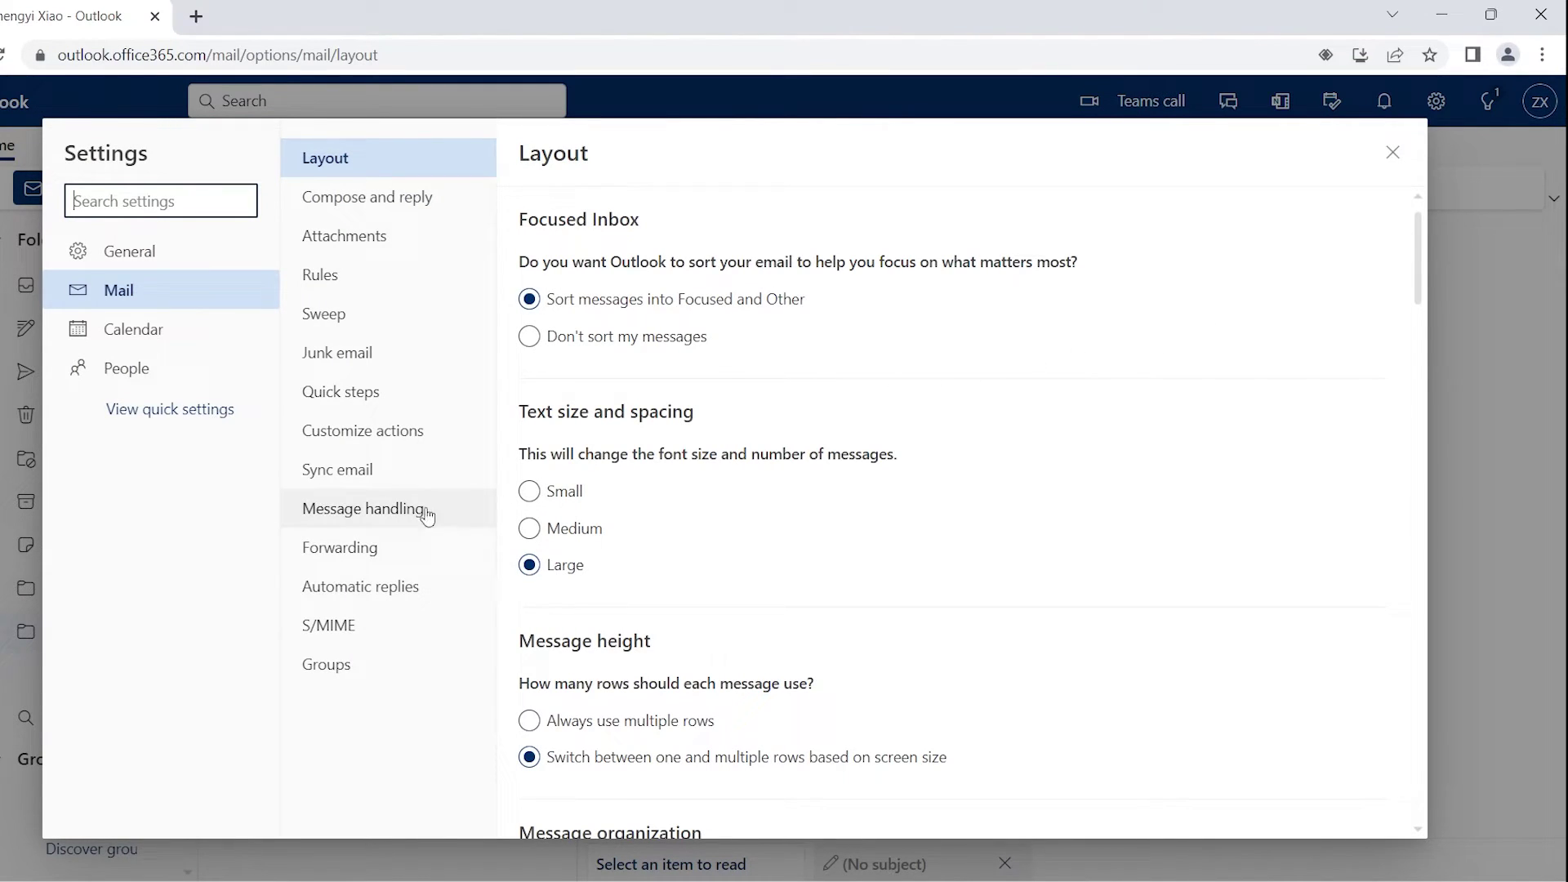
pyautogui.click(383, 524)
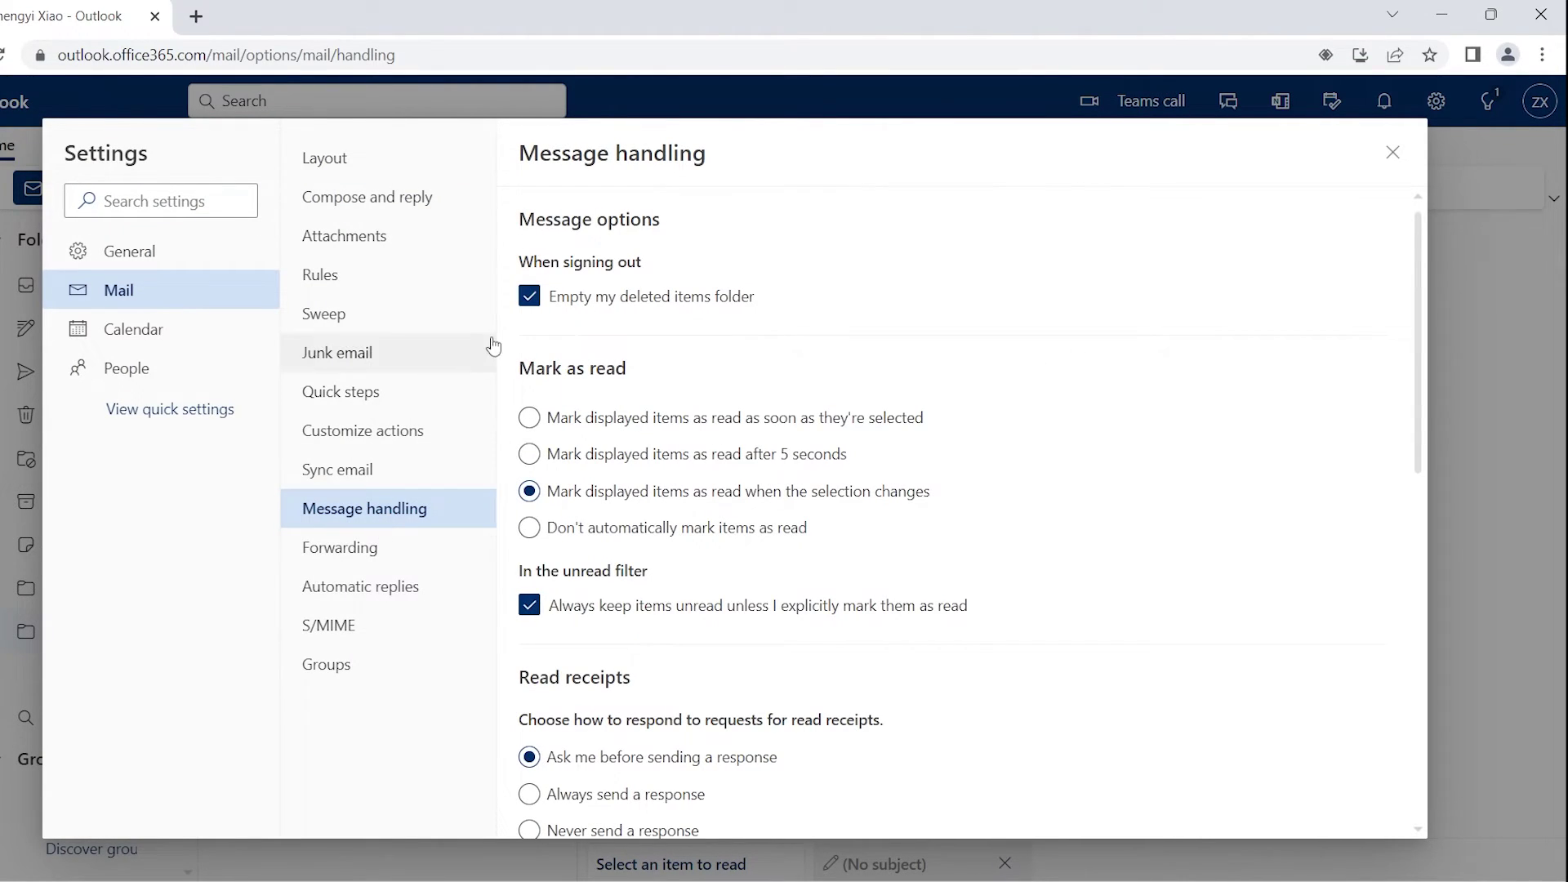
pyautogui.click(529, 302)
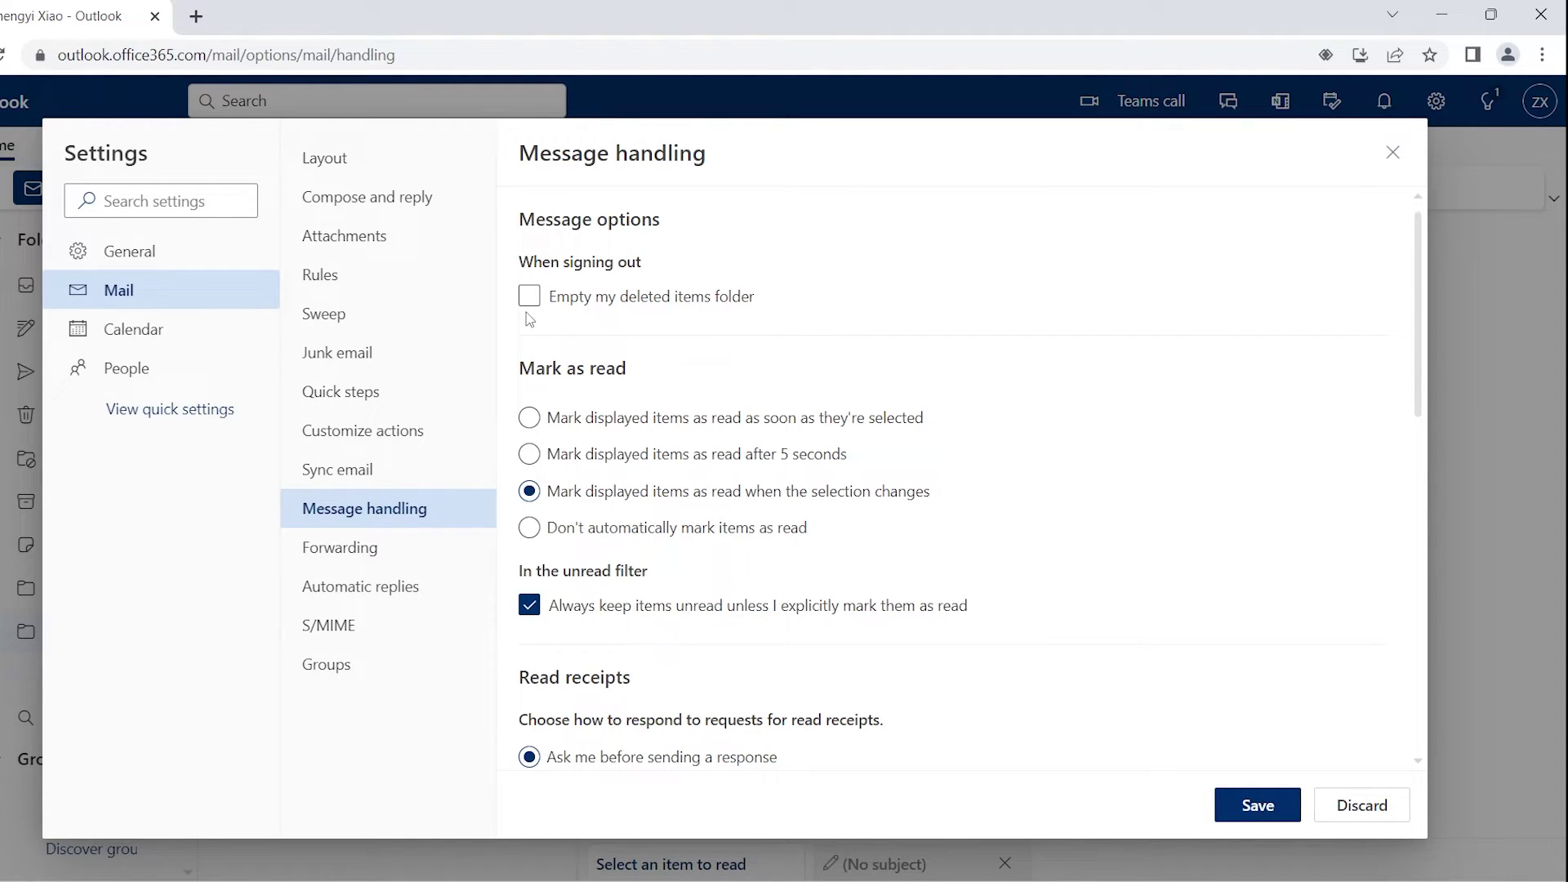
pyautogui.click(1392, 152)
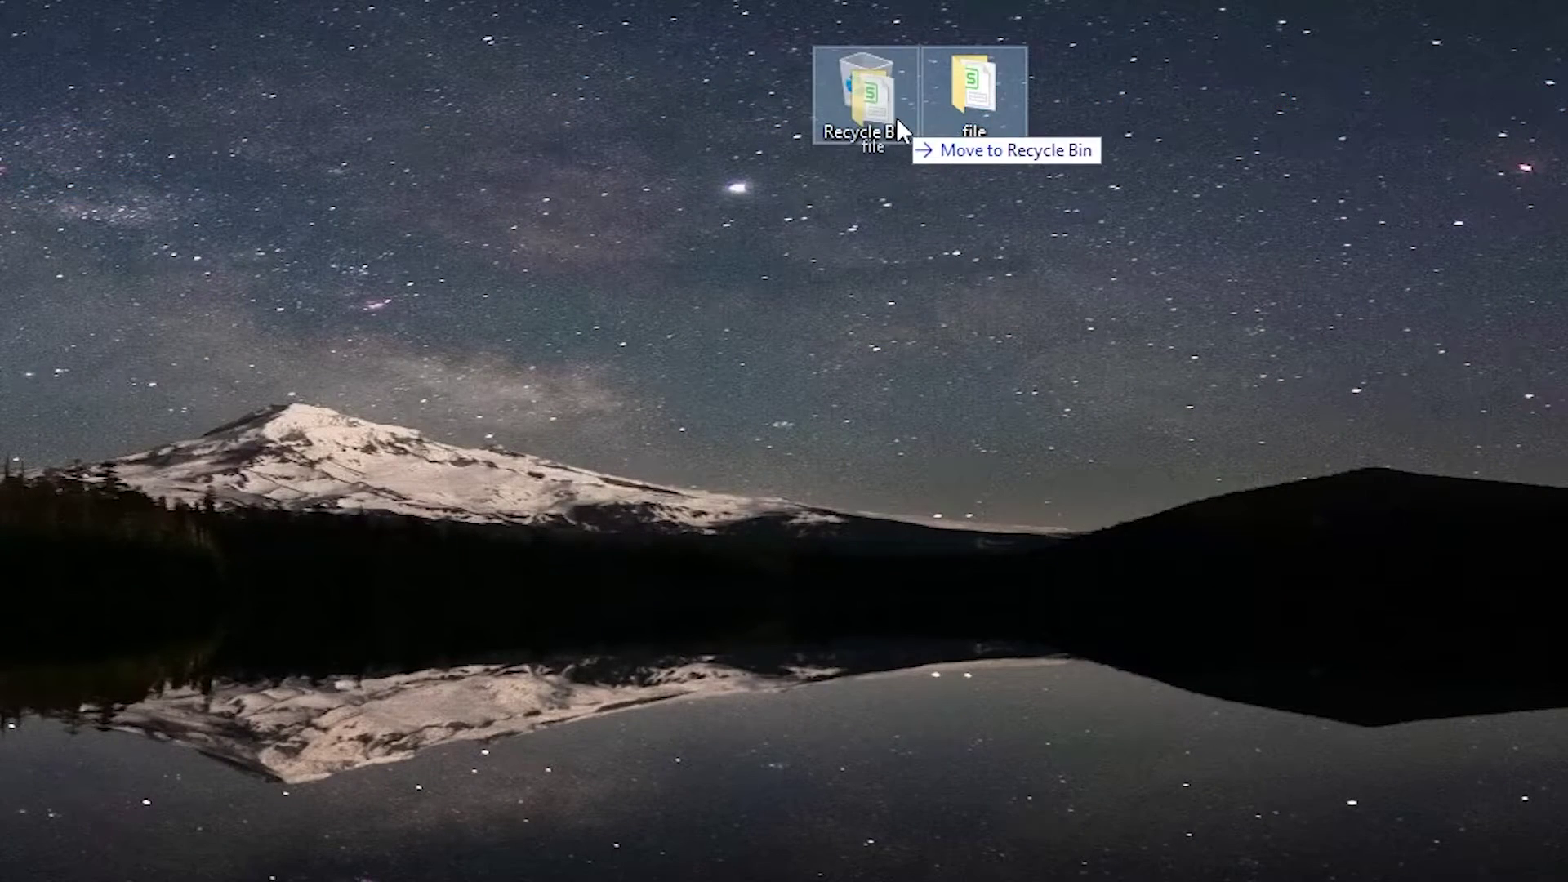
# Delete a file to the Recycle Bin, inspect it there, and launch Tenorshare 4DDiG
pyautogui.moveTo(996, 105); pyautogui.dragTo(898, 121)
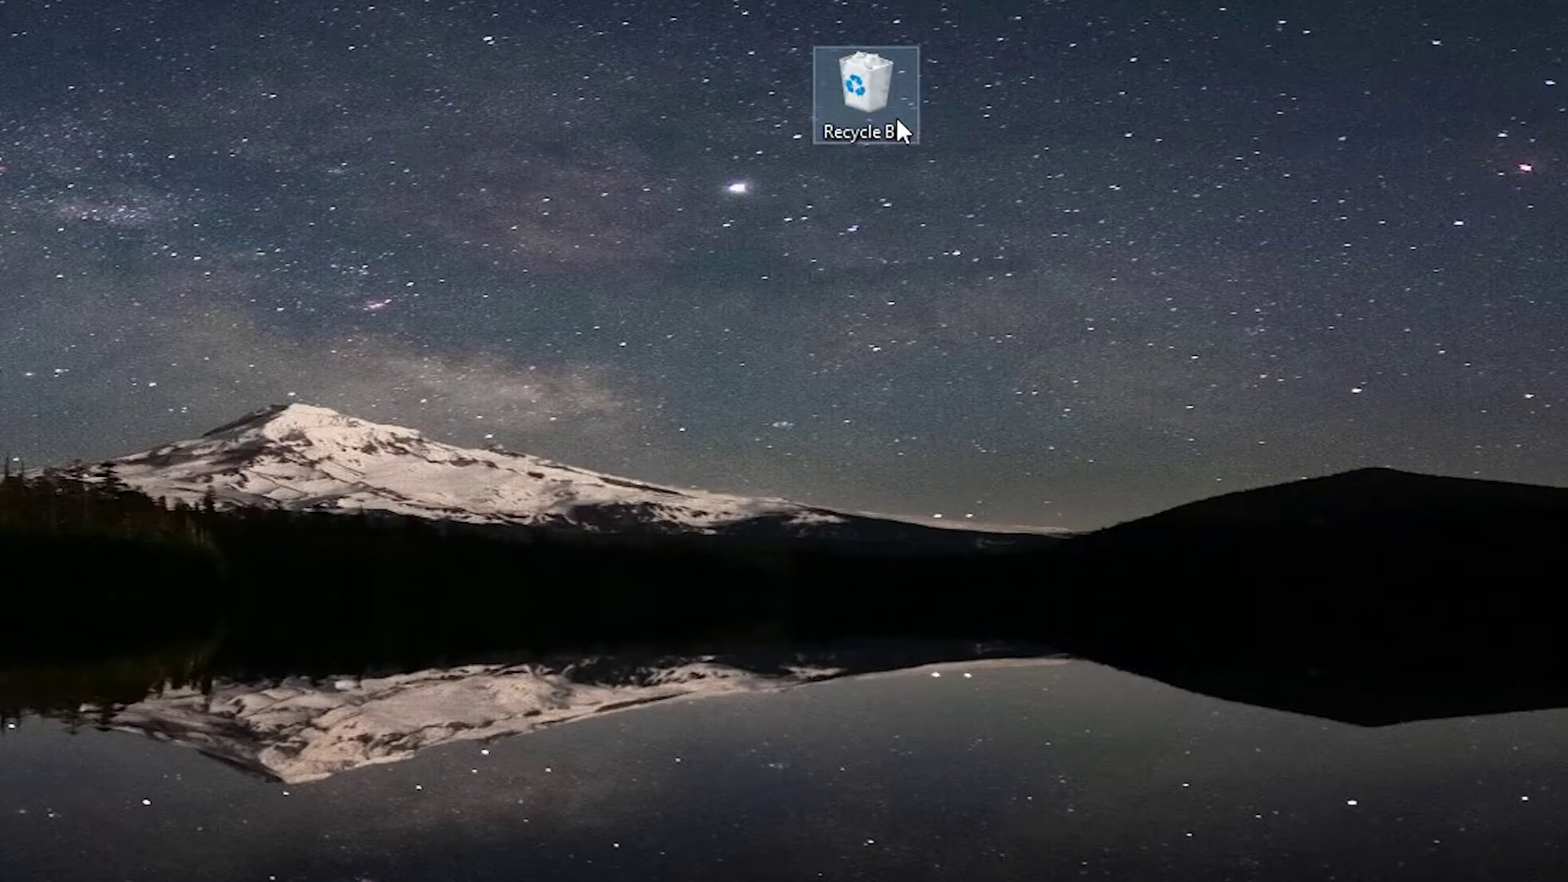
pyautogui.doubleClick(895, 116)
pyautogui.click(354, 229)
pyautogui.rightClick(354, 228)
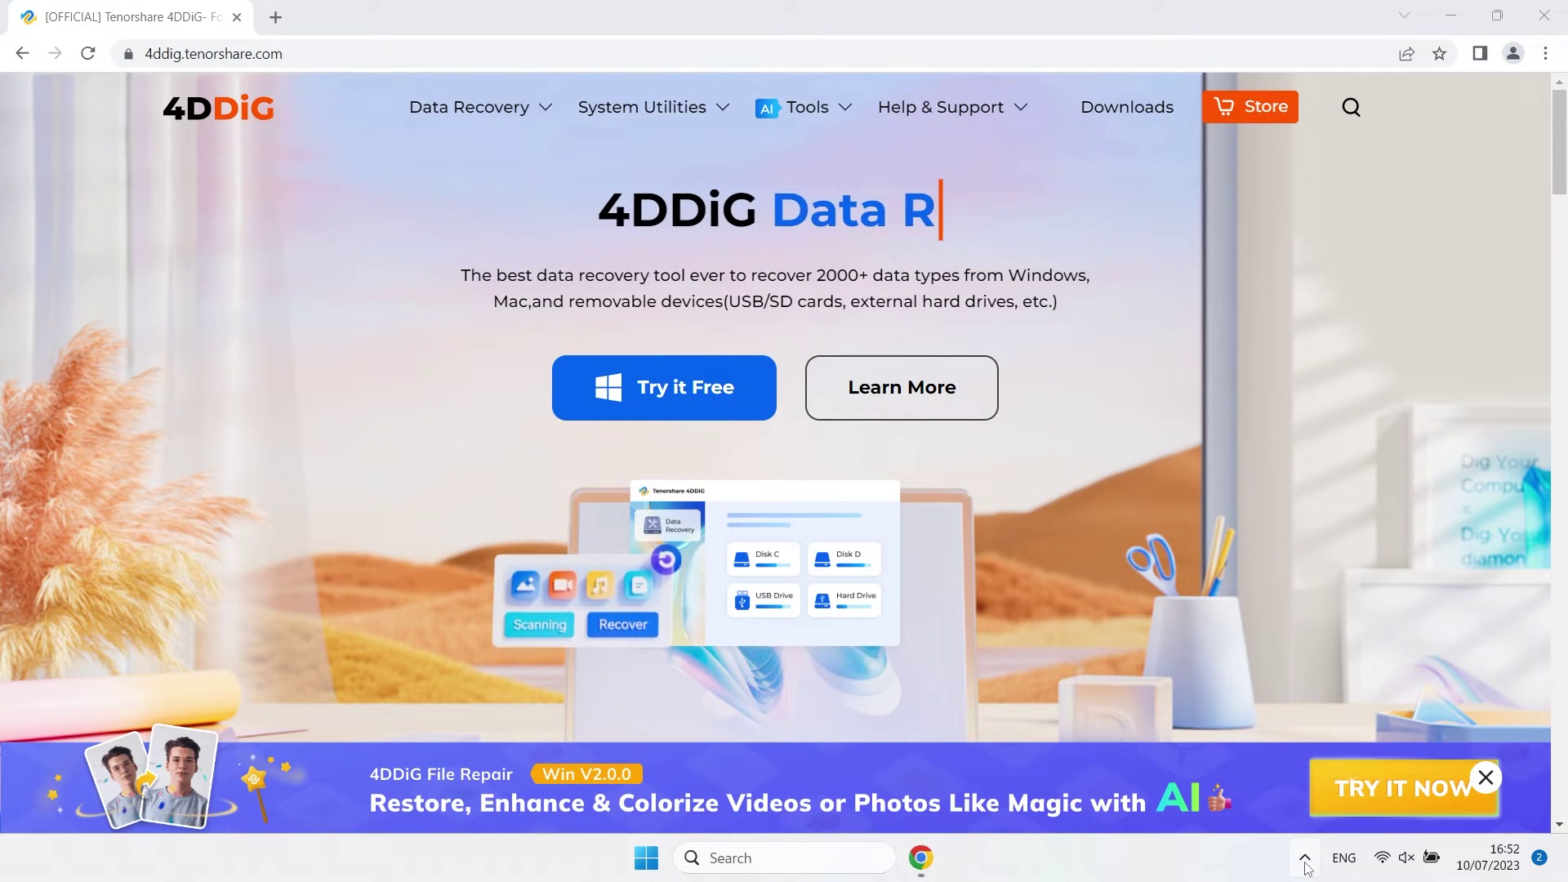
pyautogui.click(766, 410)
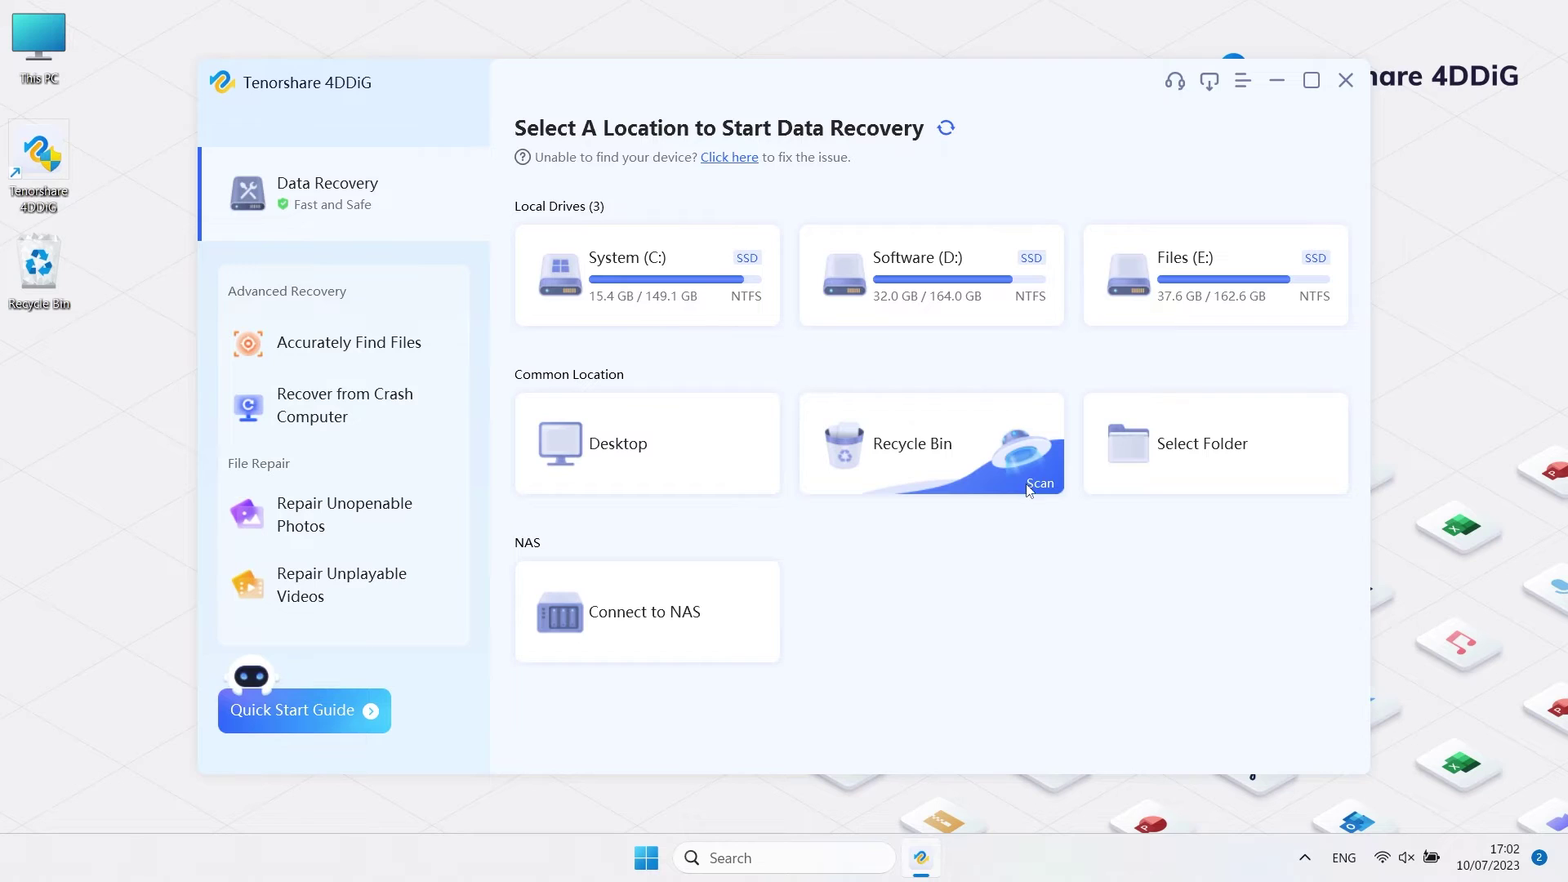
# Rescan the Recycle Bin for selected file types and check the 99.75 KB JPG photo
pyautogui.click(1026, 486)
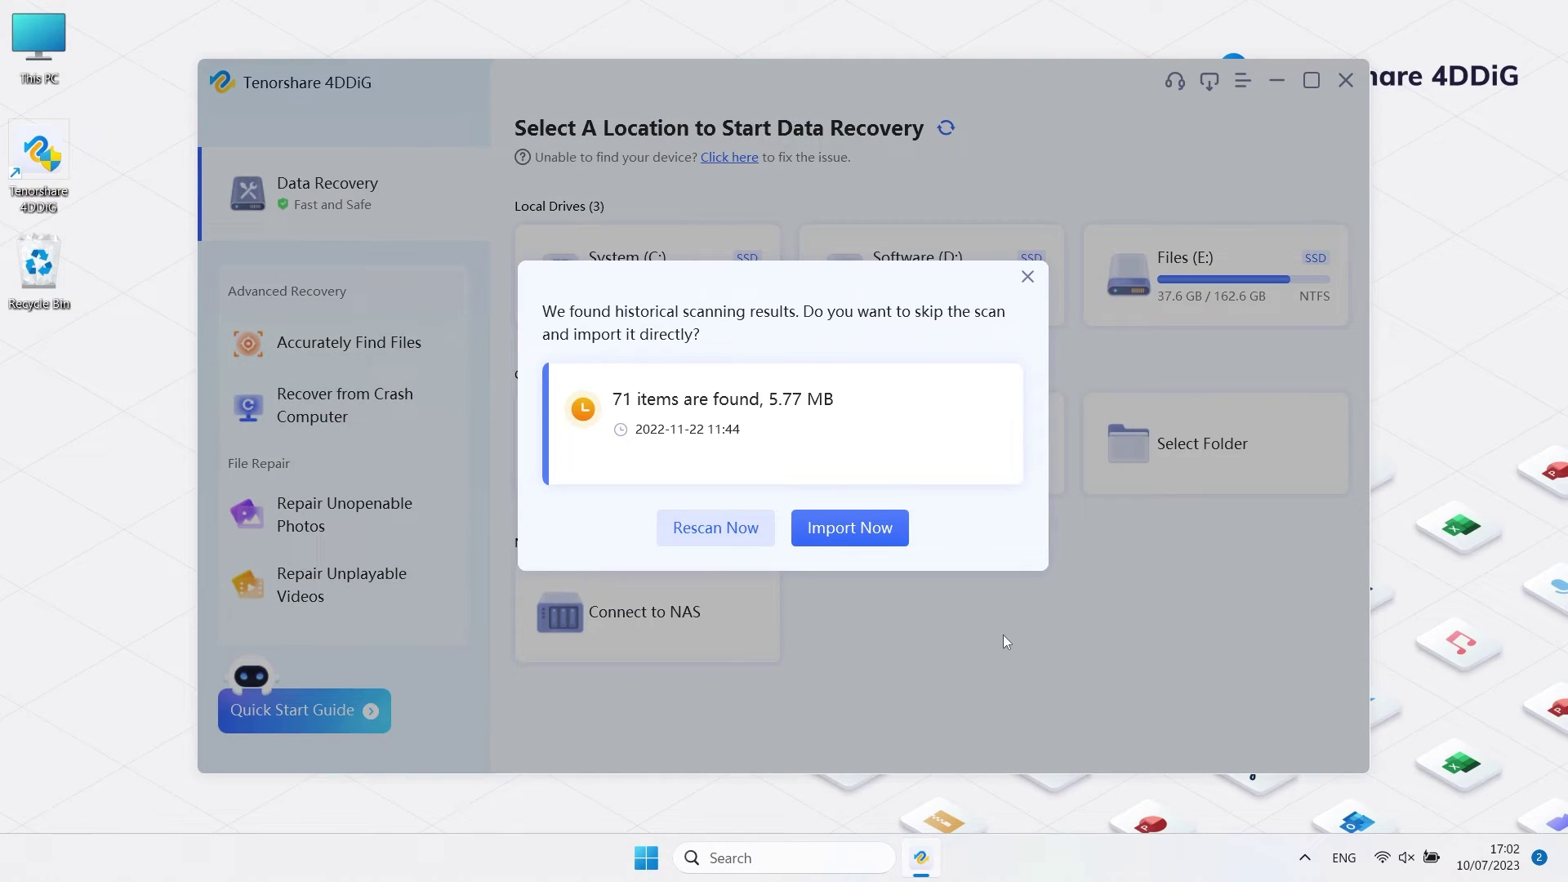
pyautogui.click(735, 530)
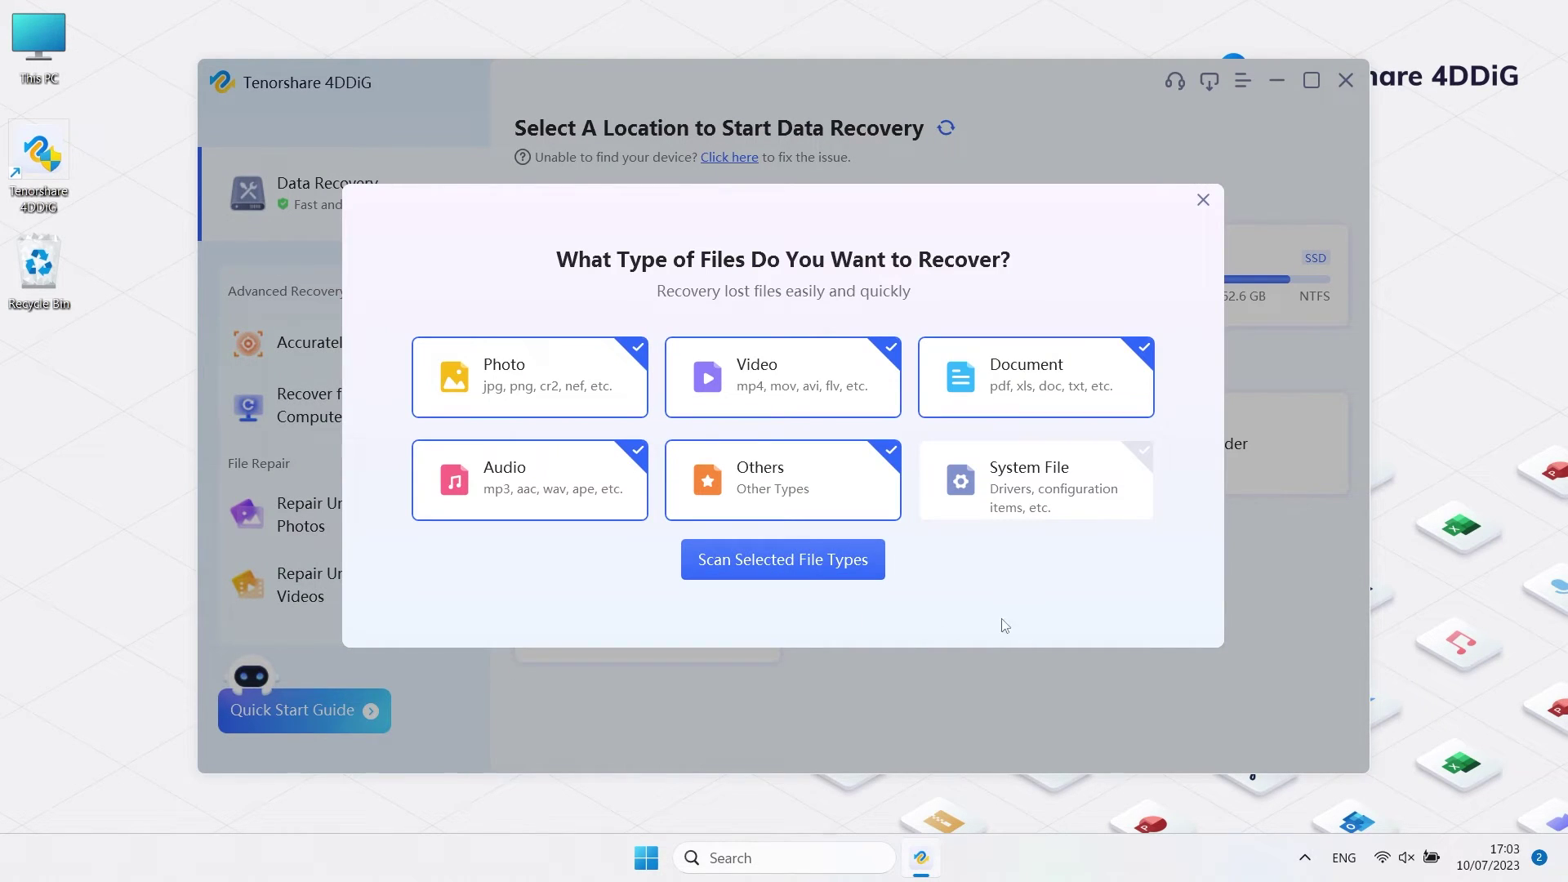
pyautogui.click(789, 545)
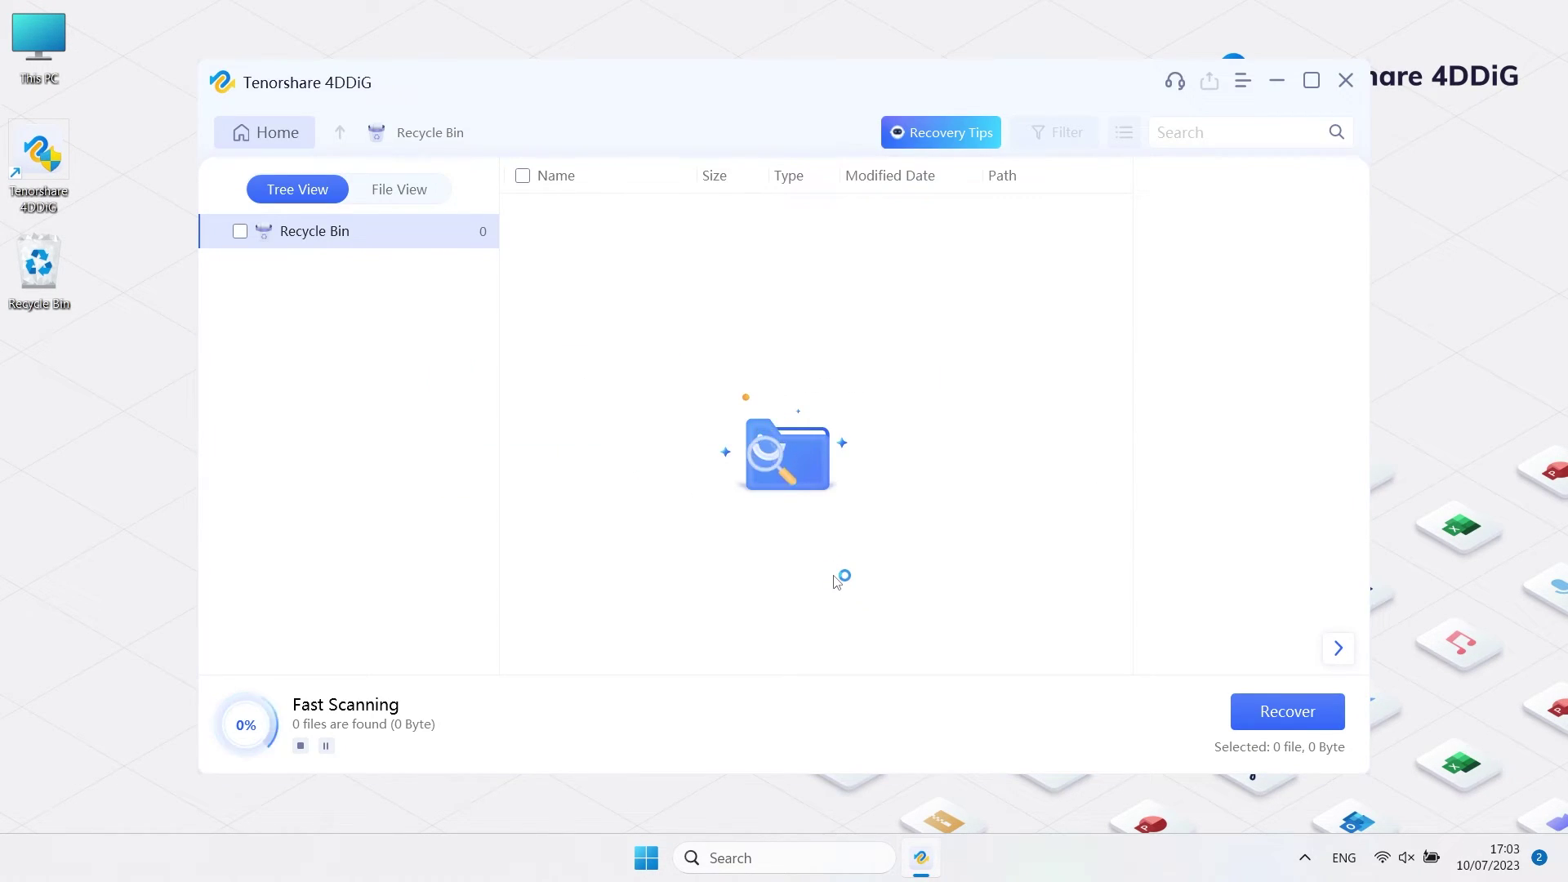
pyautogui.click(728, 350)
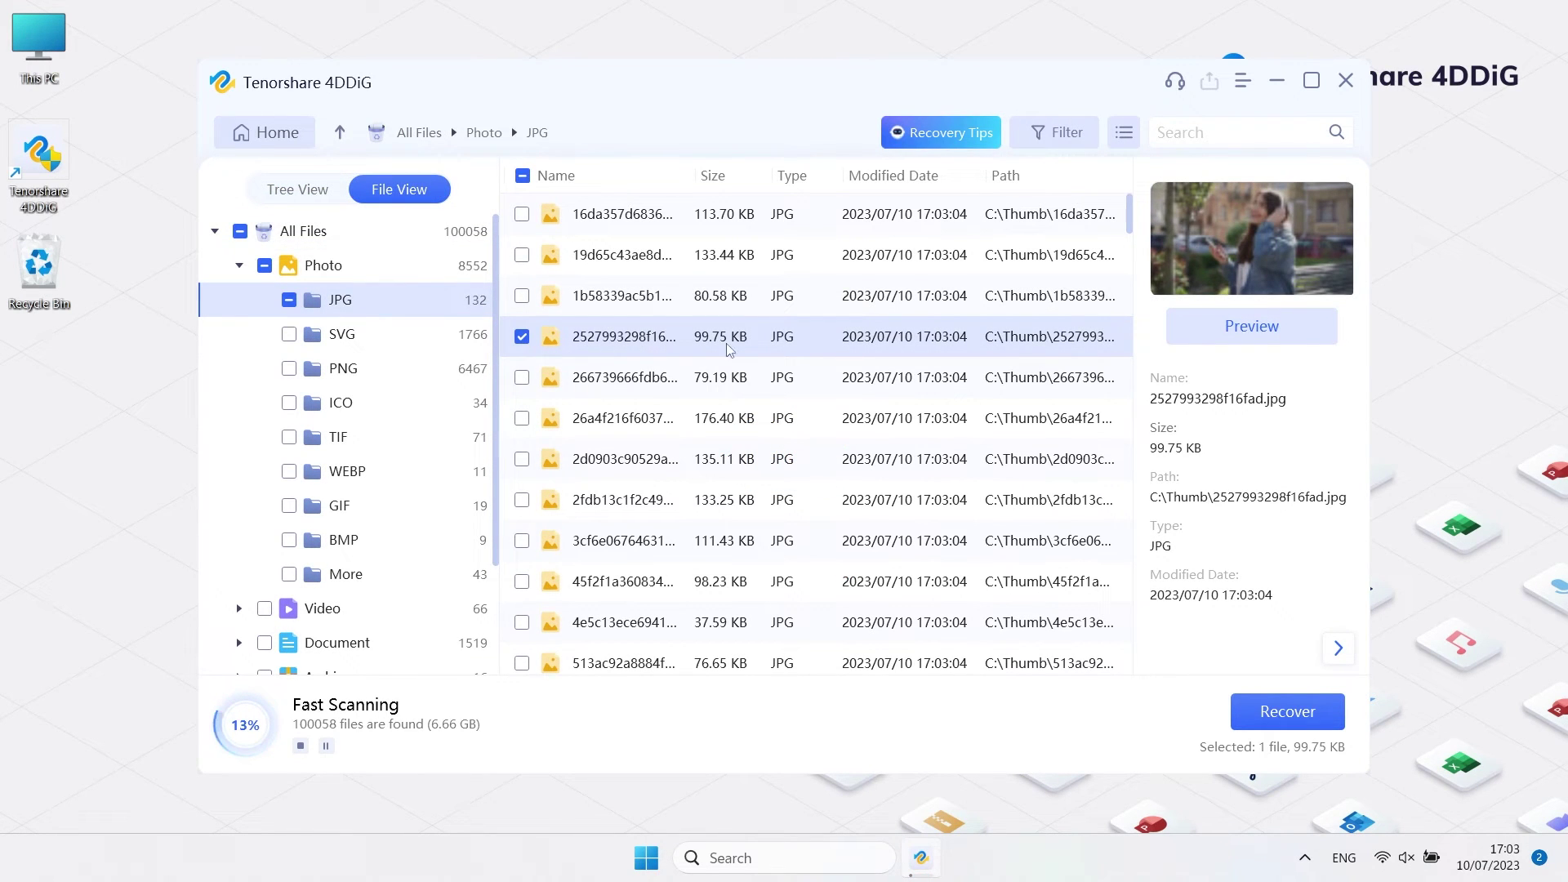
# Recover the JPG to the Desktop, accepting the same partition, without repair
pyautogui.click(1258, 718)
pyautogui.click(576, 253)
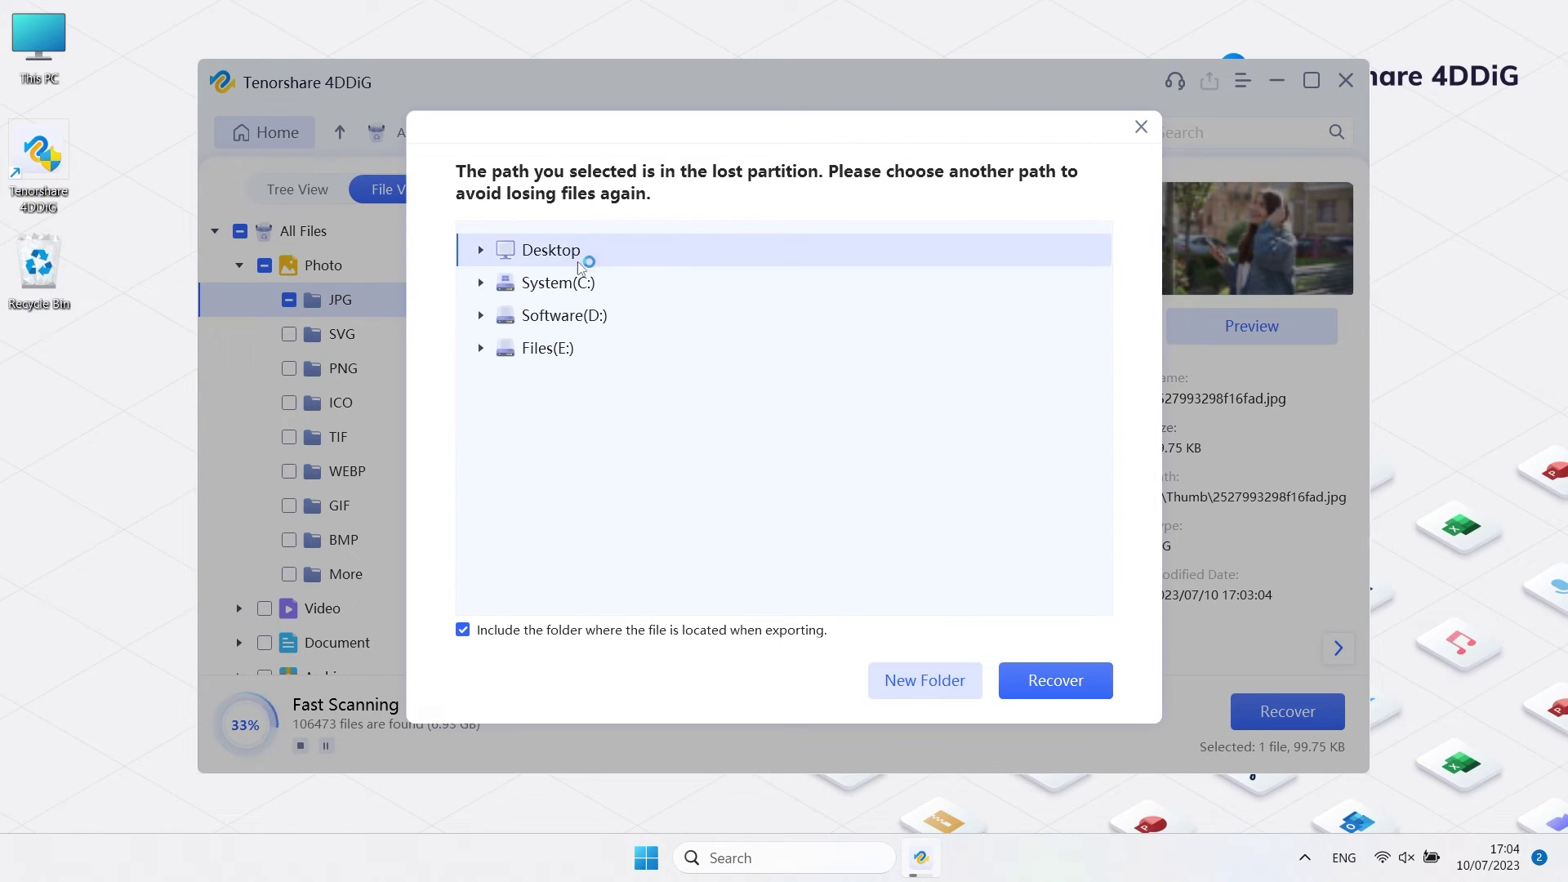
pyautogui.click(1056, 682)
pyautogui.click(967, 467)
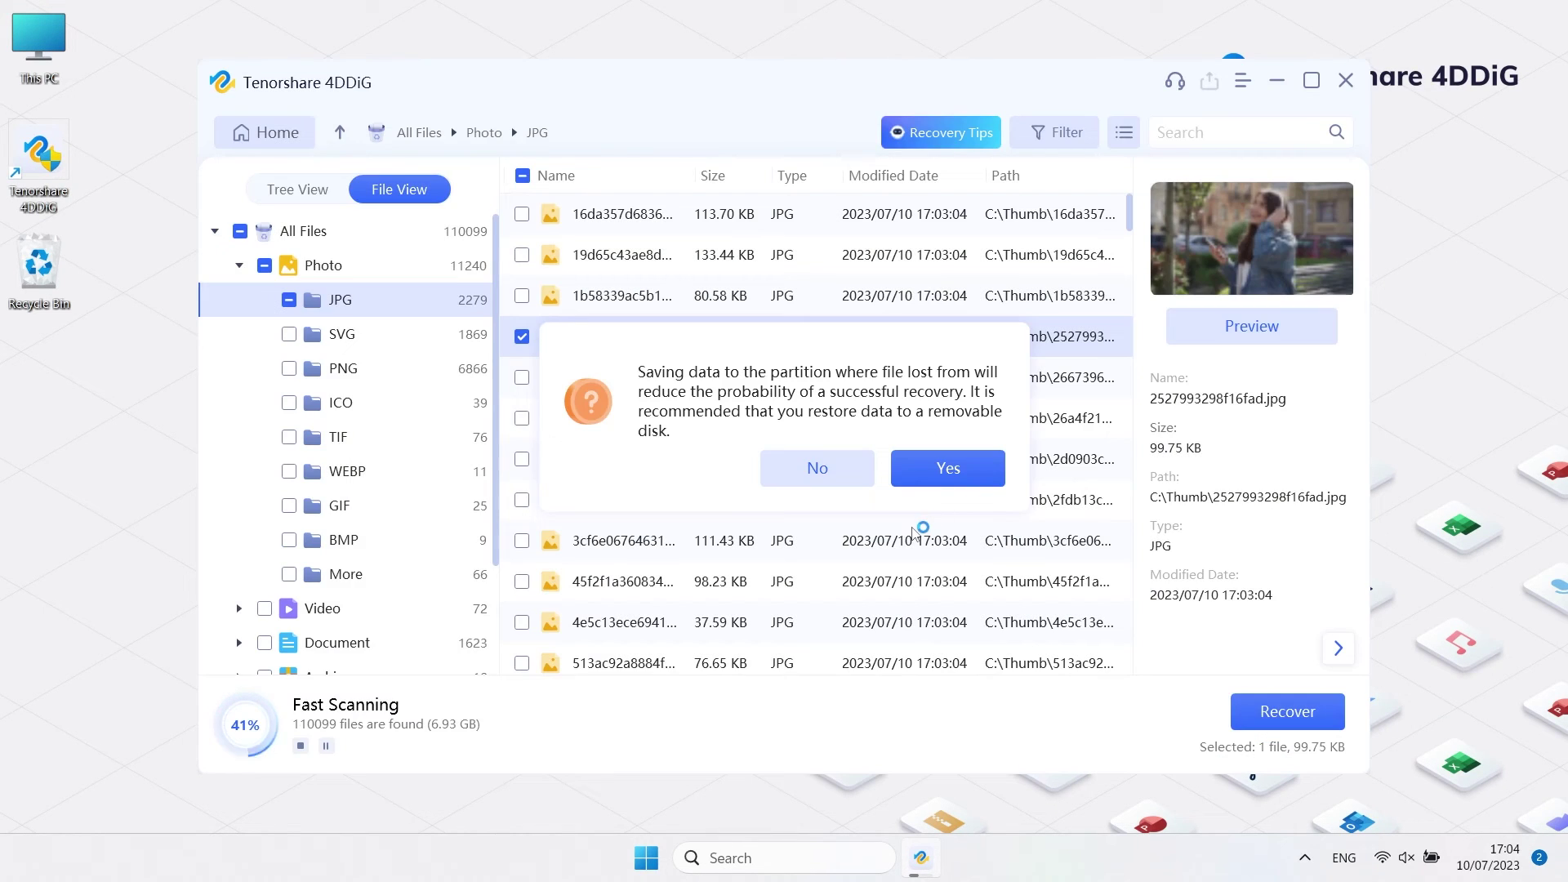
pyautogui.click(928, 471)
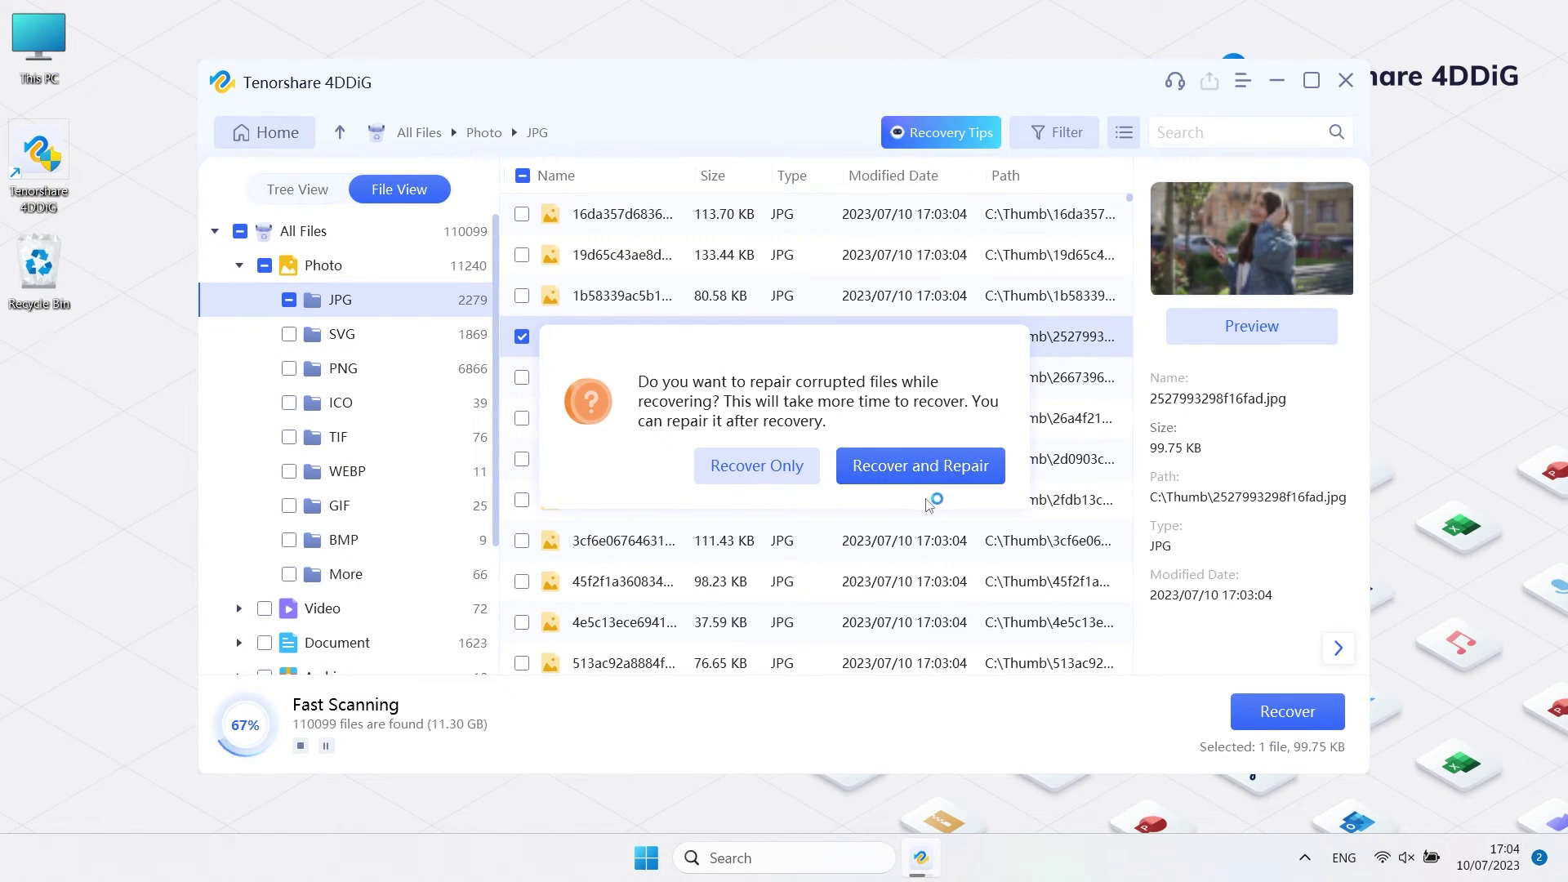
pyautogui.click(798, 470)
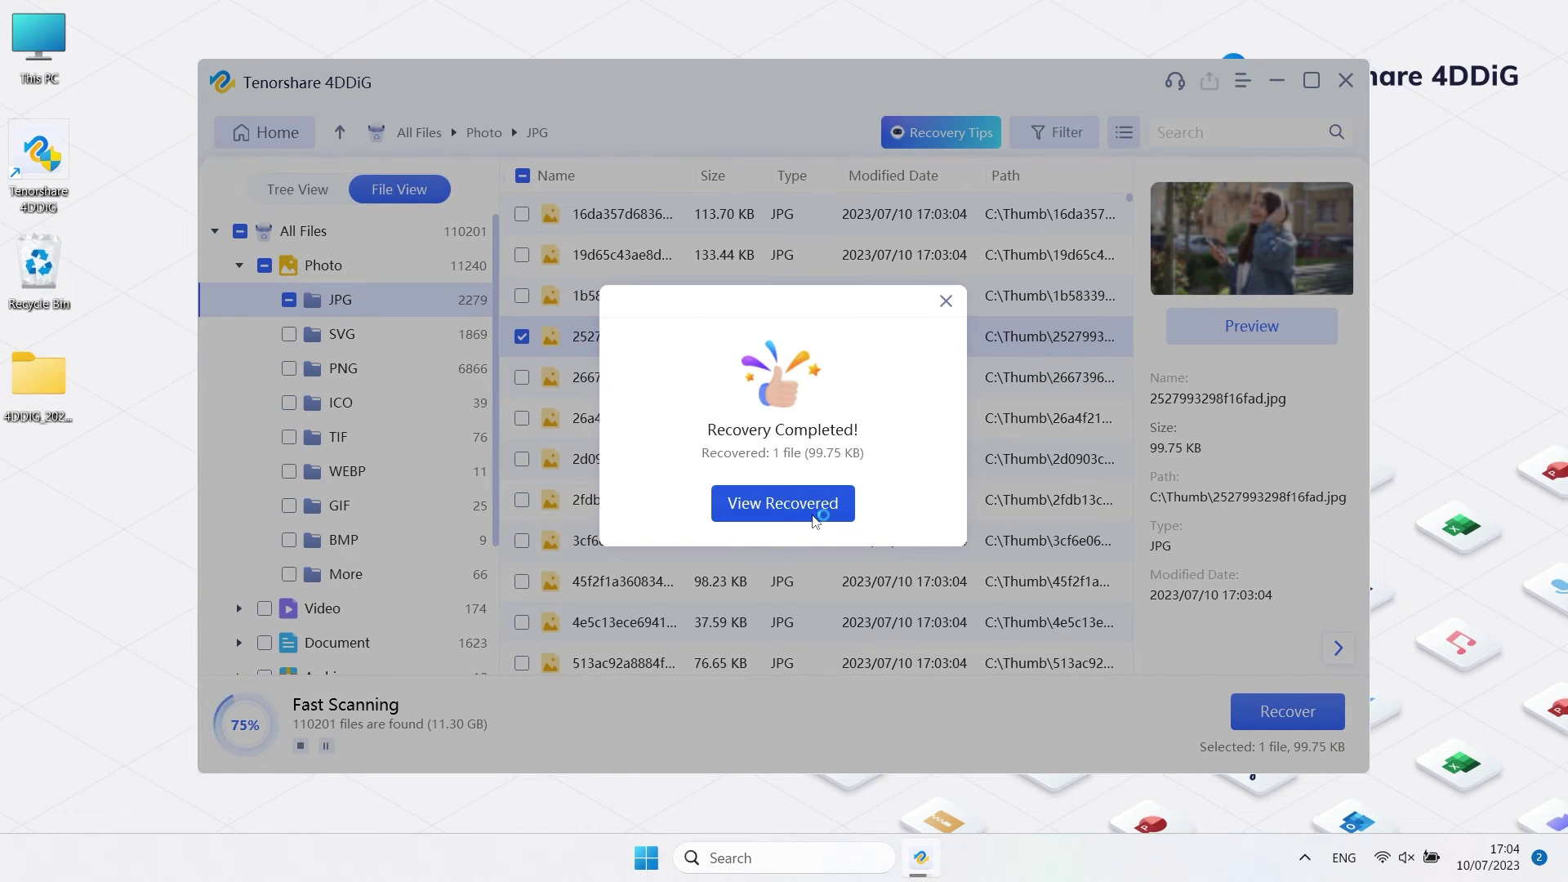
# Browse the recovery folder's All Files > Photo > JPG and open e381cfe89c6c05a2.jpg in Photos
pyautogui.click(843, 520)
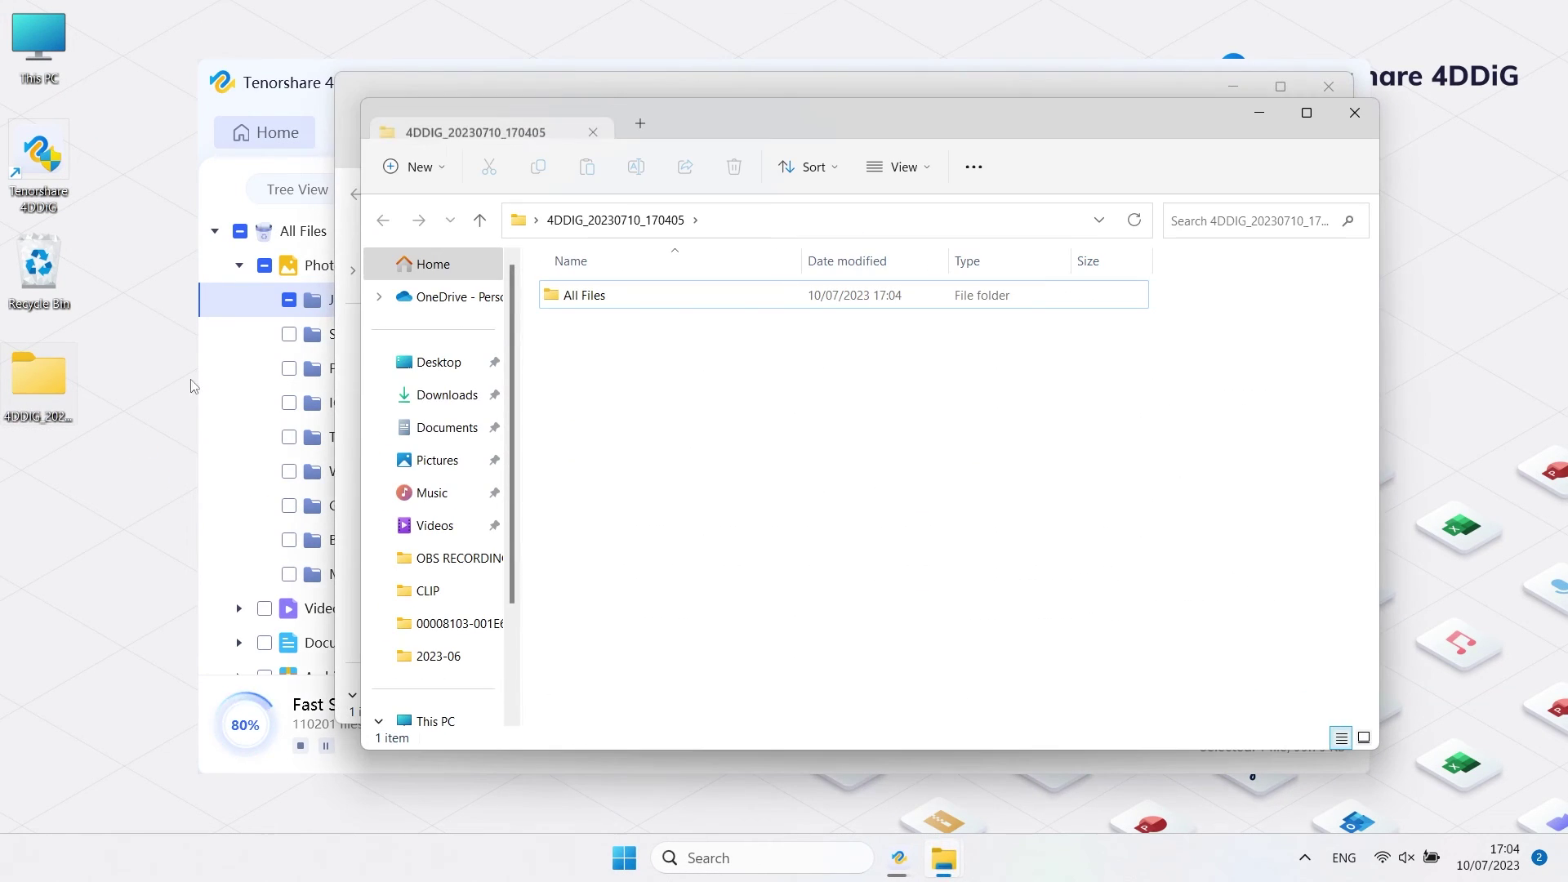
pyautogui.doubleClick(666, 303)
pyautogui.doubleClick(659, 304)
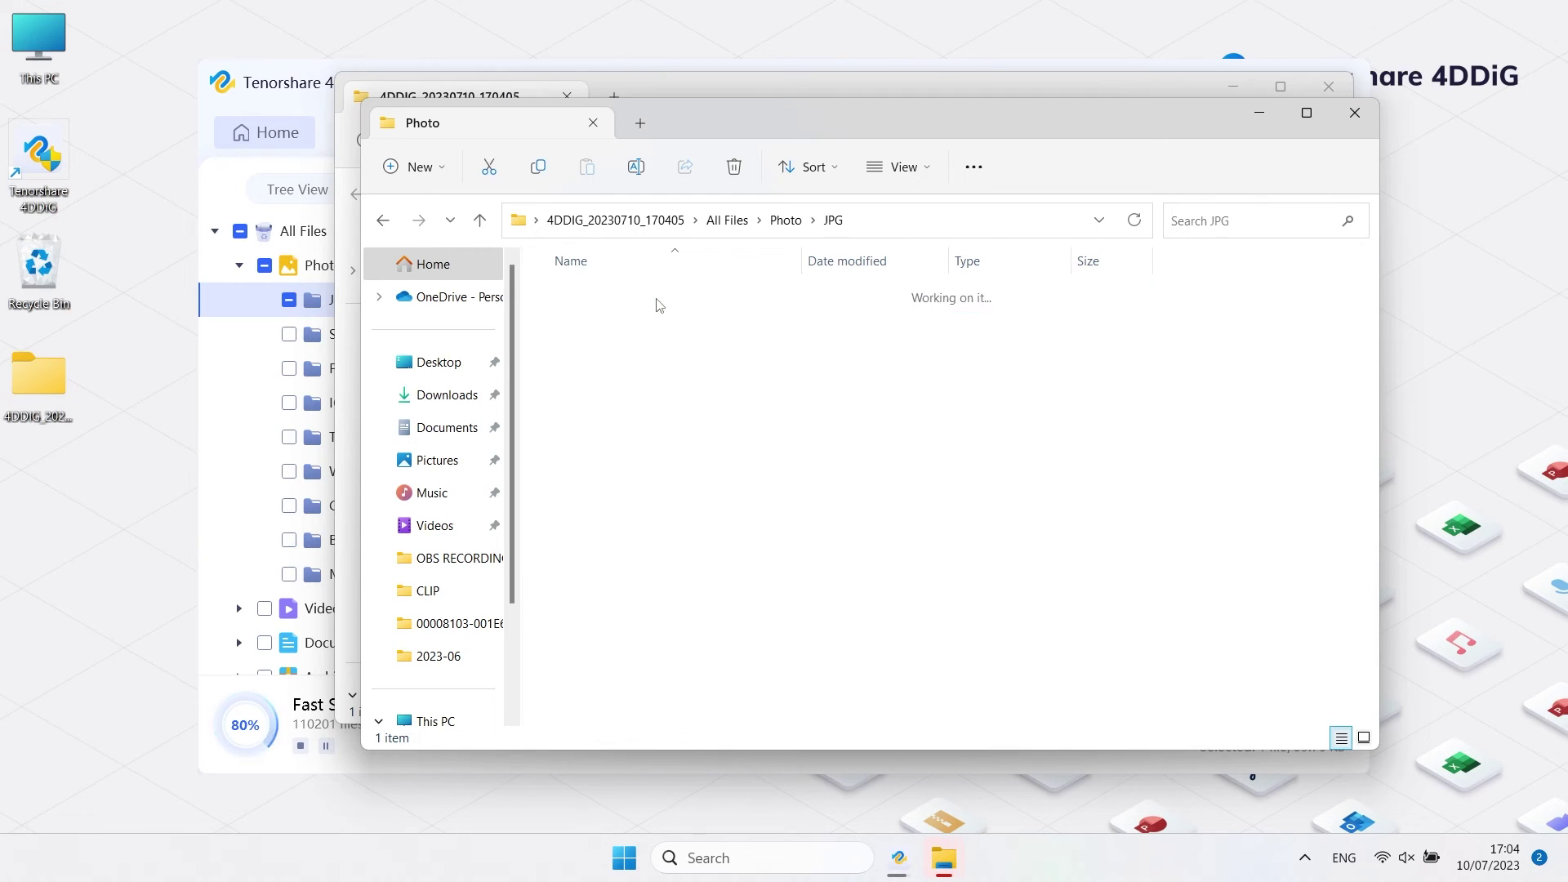
pyautogui.doubleClick(612, 326)
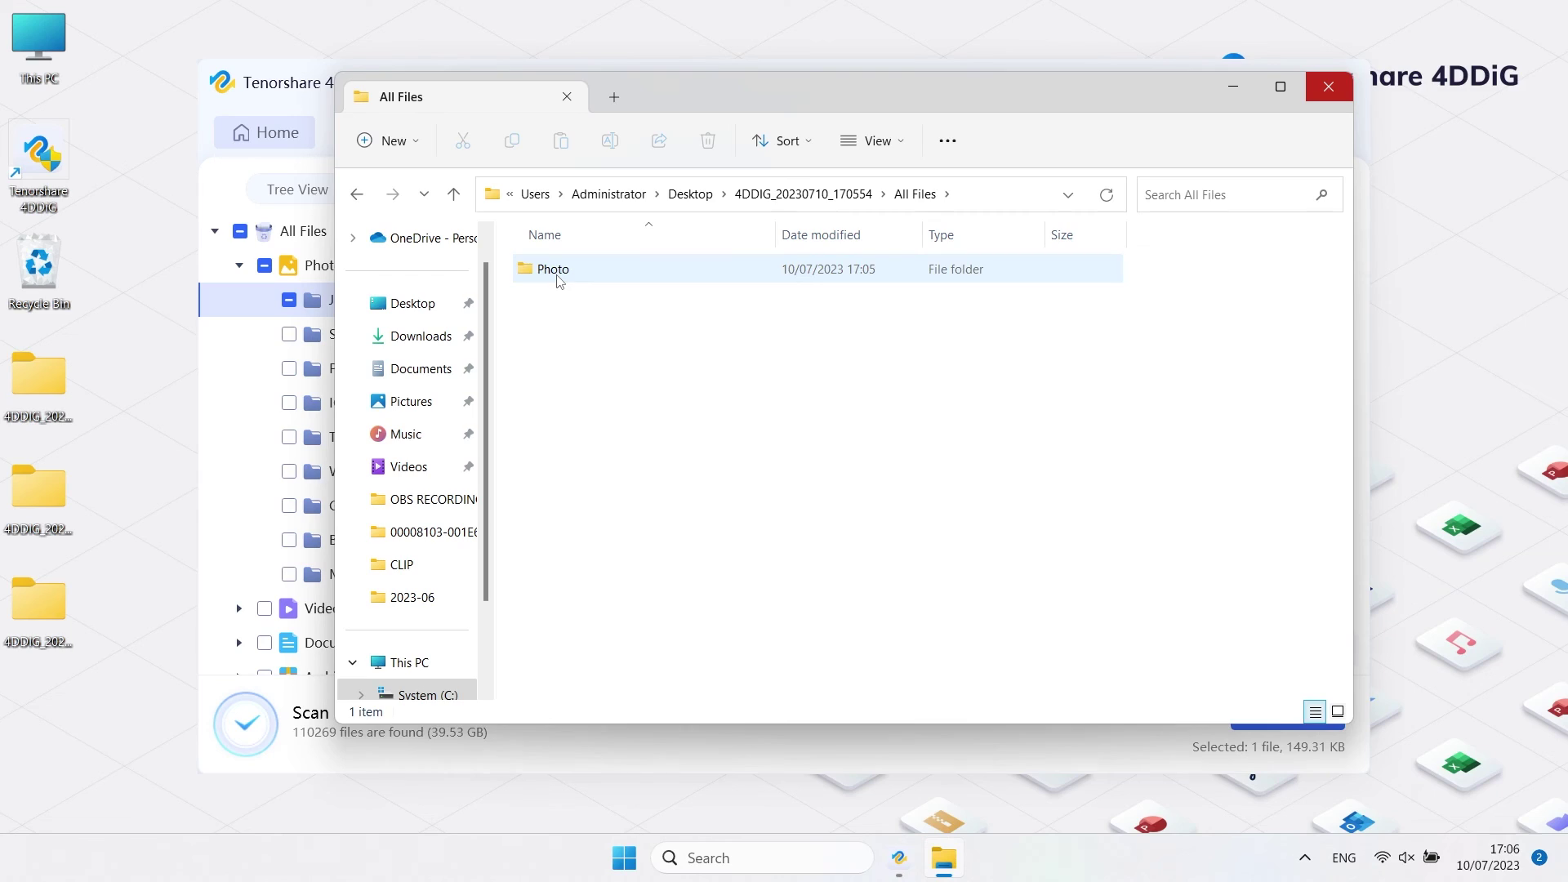
pyautogui.doubleClick(556, 275)
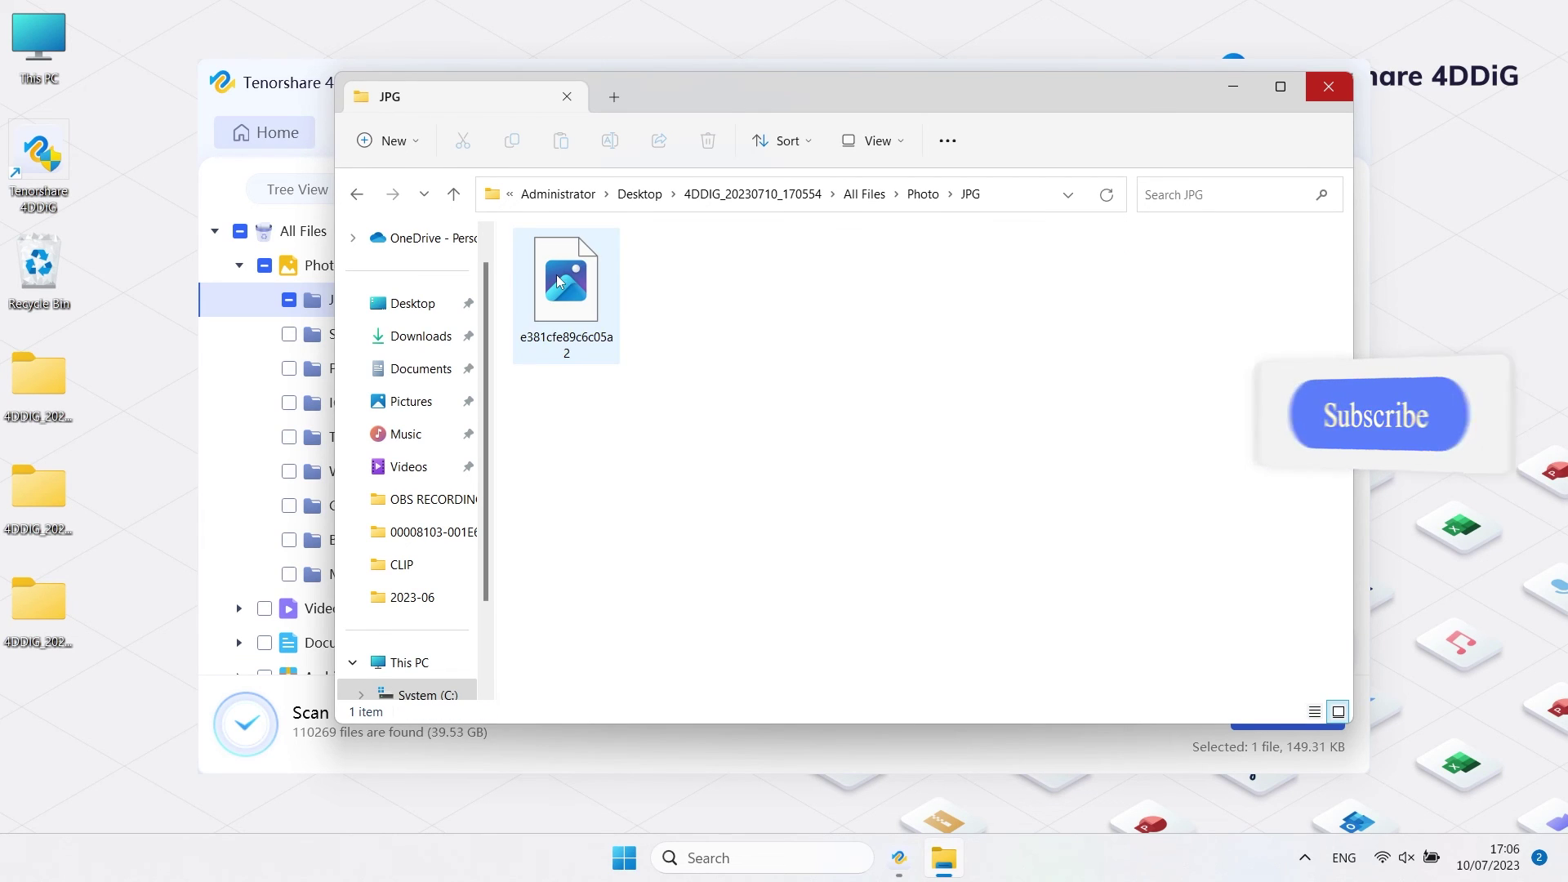
pyautogui.doubleClick(585, 307)
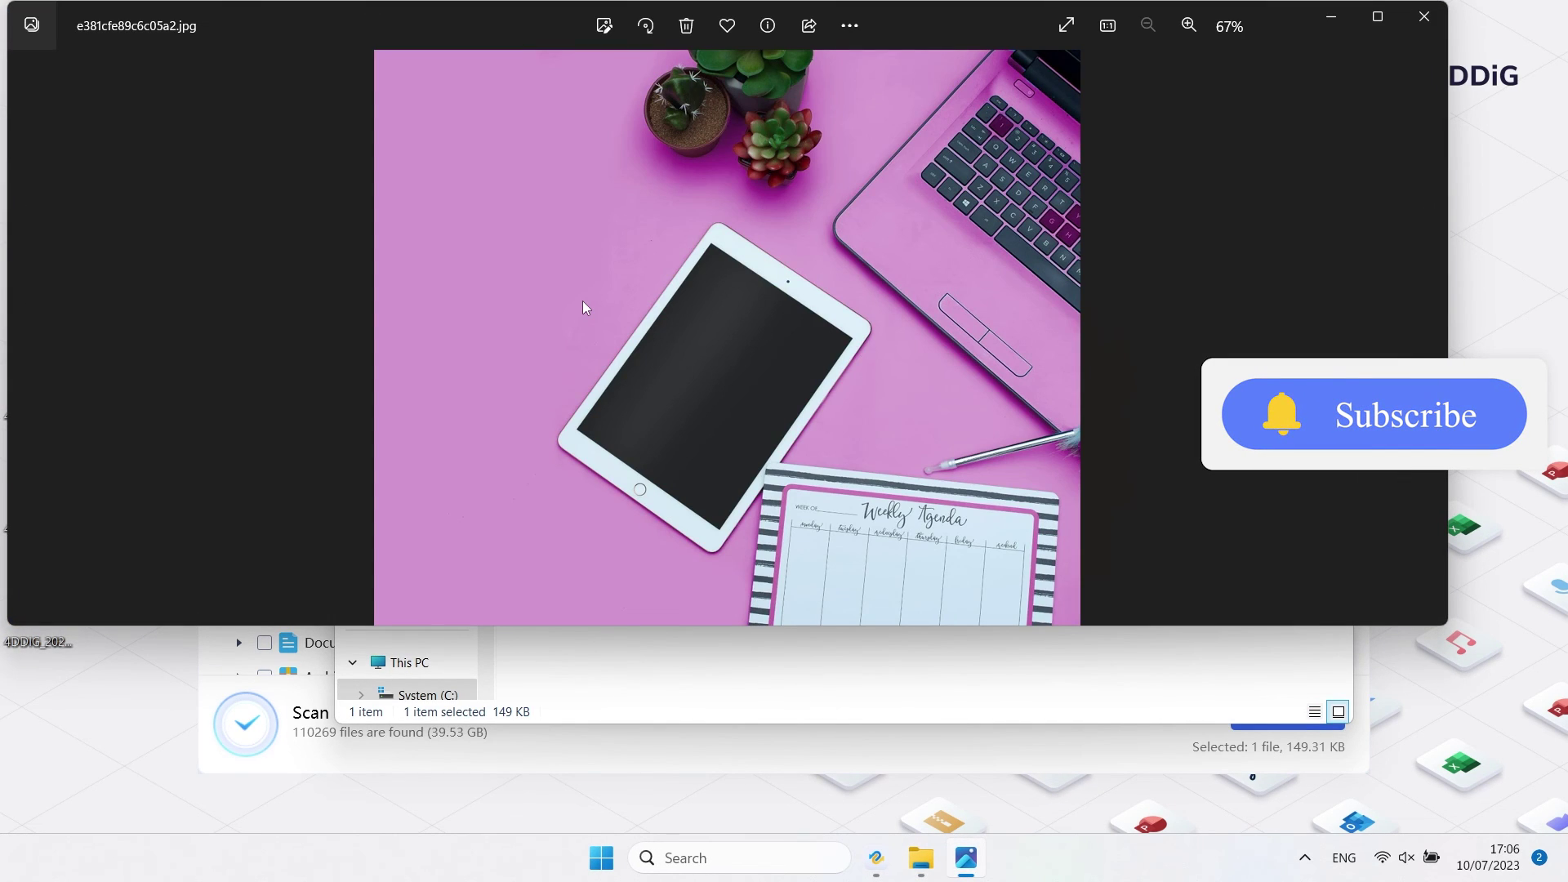